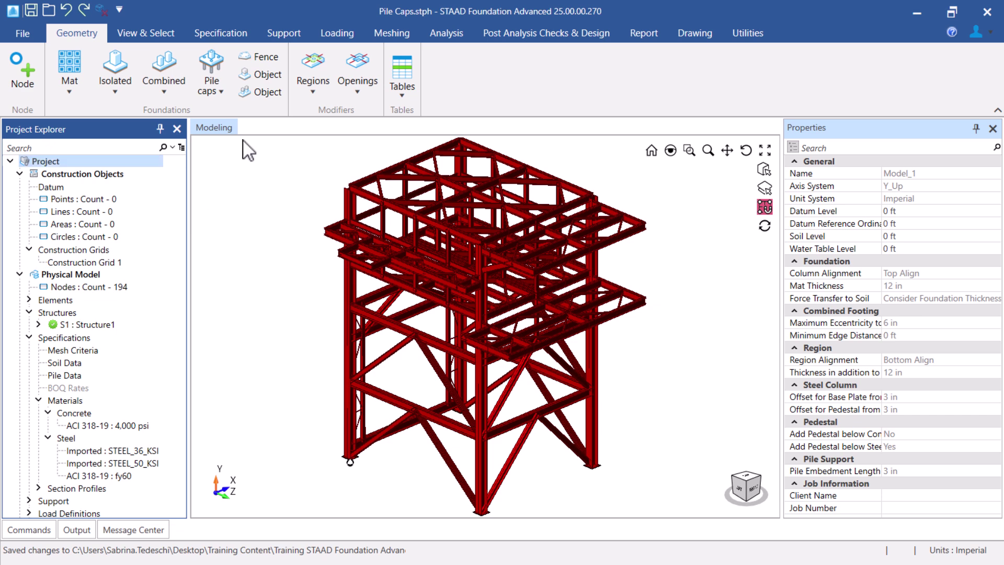
Define a pinned pile support 'Piles' with 10 in diameter and 100 kip compression capacity
{"action": "left_click", "coordinate": [306, 27]}
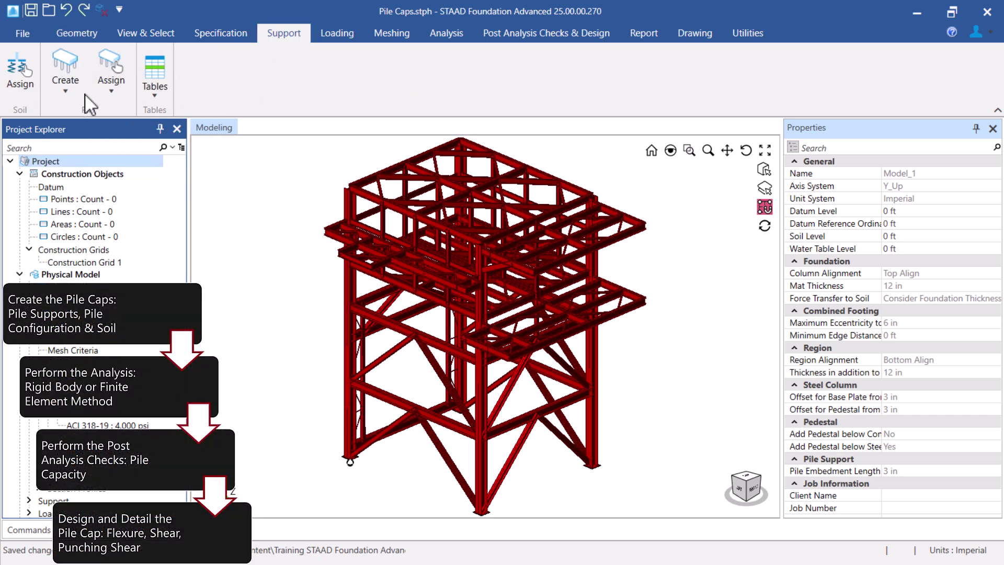
{"action": "left_click", "coordinate": [69, 89]}
{"action": "left_click", "coordinate": [125, 154]}
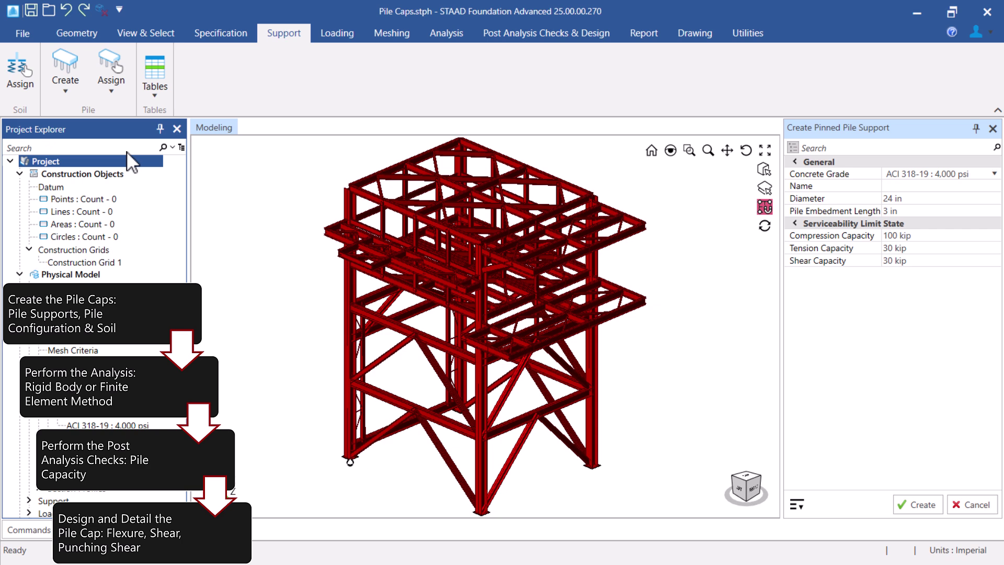
{"action": "left_click", "coordinate": [908, 187]}
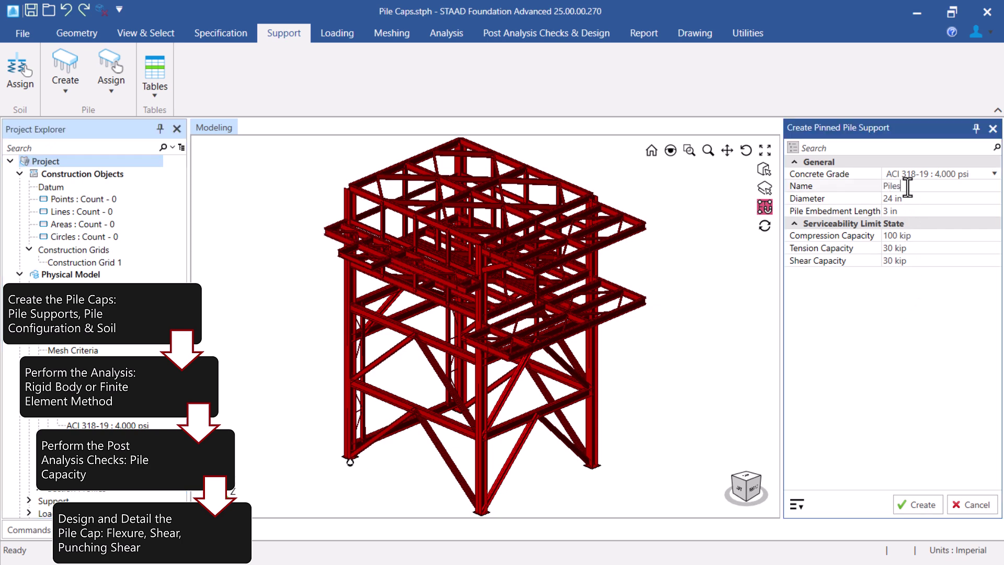
{"action": "key", "text": "Tab"}
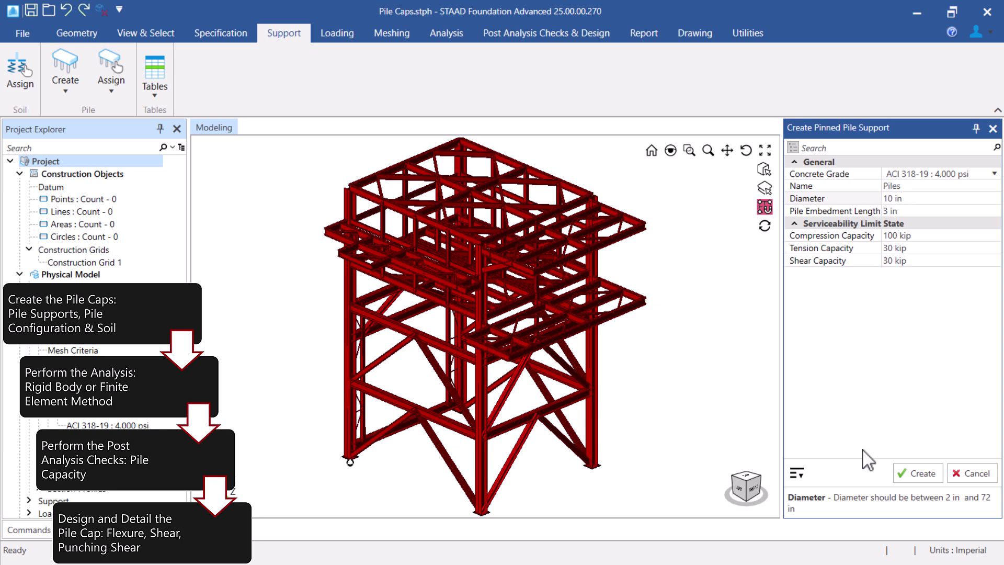
{"action": "left_click", "coordinate": [917, 473]}
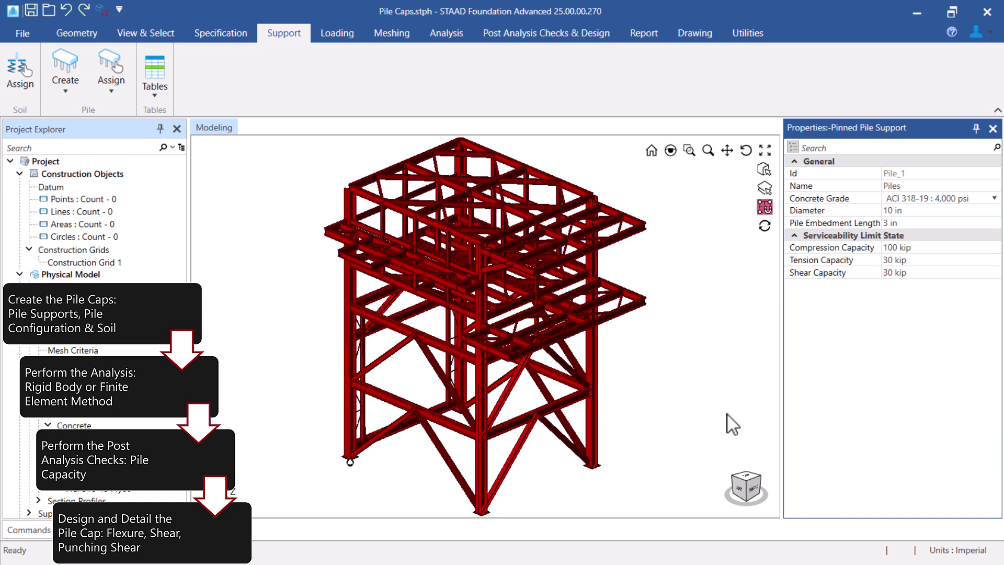
Place ThreeB three-pile caps under columns M28 and M124
{"action": "left_click", "coordinate": [84, 35]}
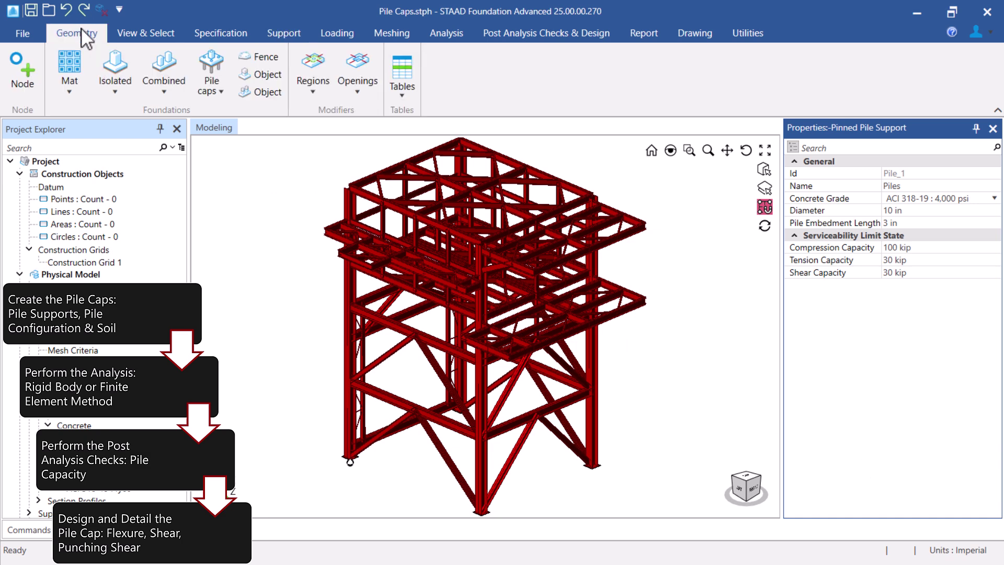
{"action": "left_click", "coordinate": [203, 84]}
{"action": "left_click", "coordinate": [205, 133]}
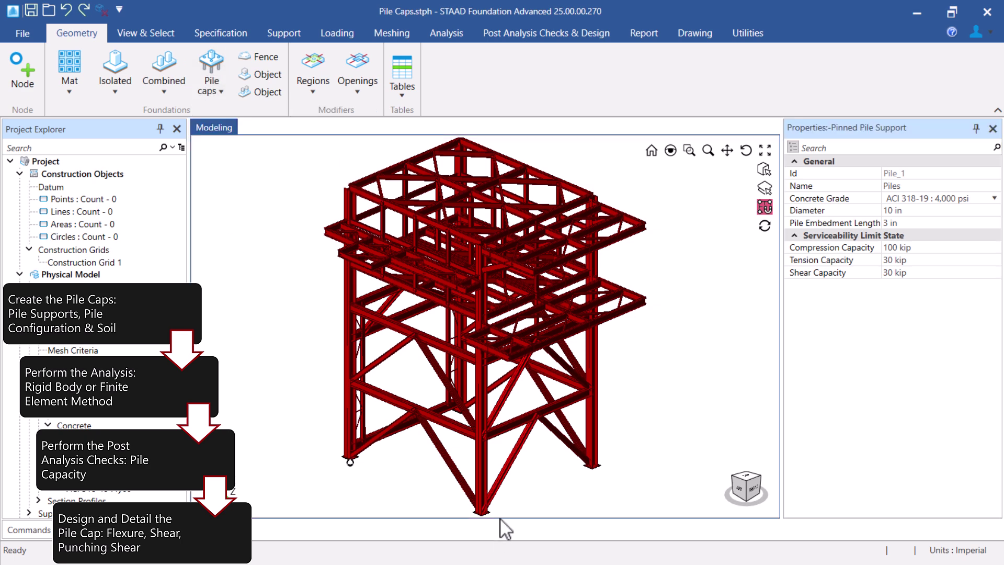
{"action": "left_click", "coordinate": [478, 486]}
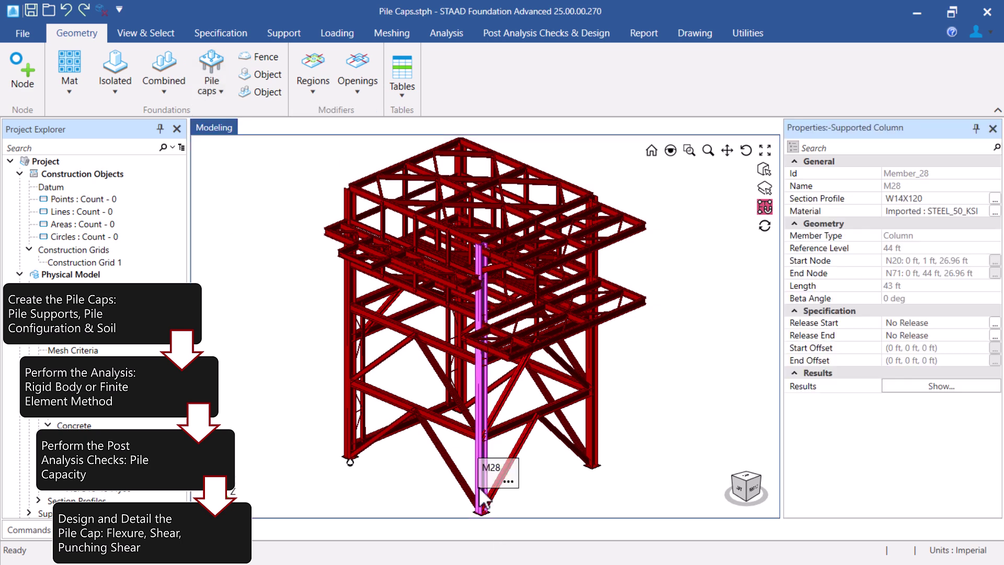
{"action": "left_click", "coordinate": [588, 437], "text": "ctrl"}
{"action": "left_click", "coordinate": [212, 73]}
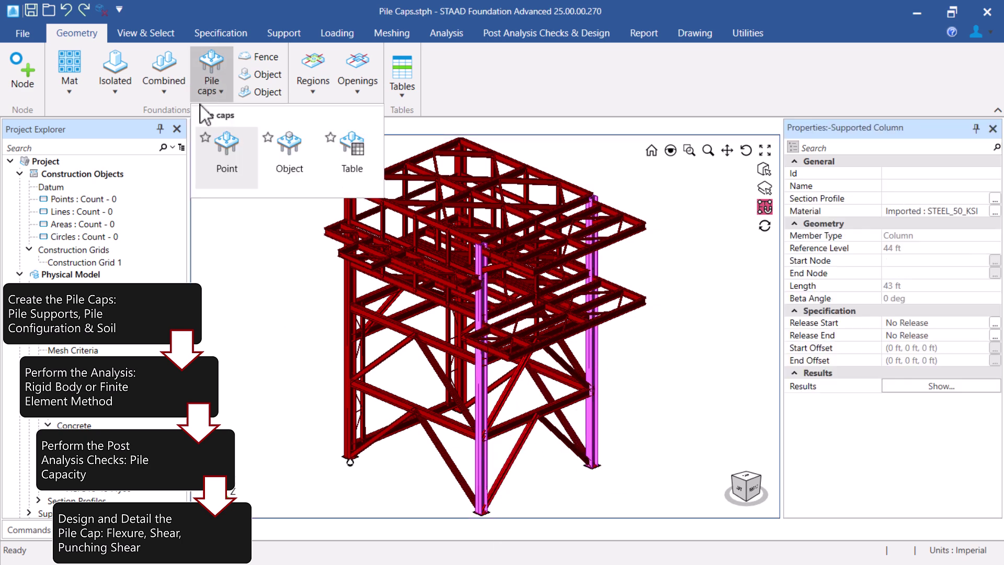
{"action": "left_click", "coordinate": [281, 169]}
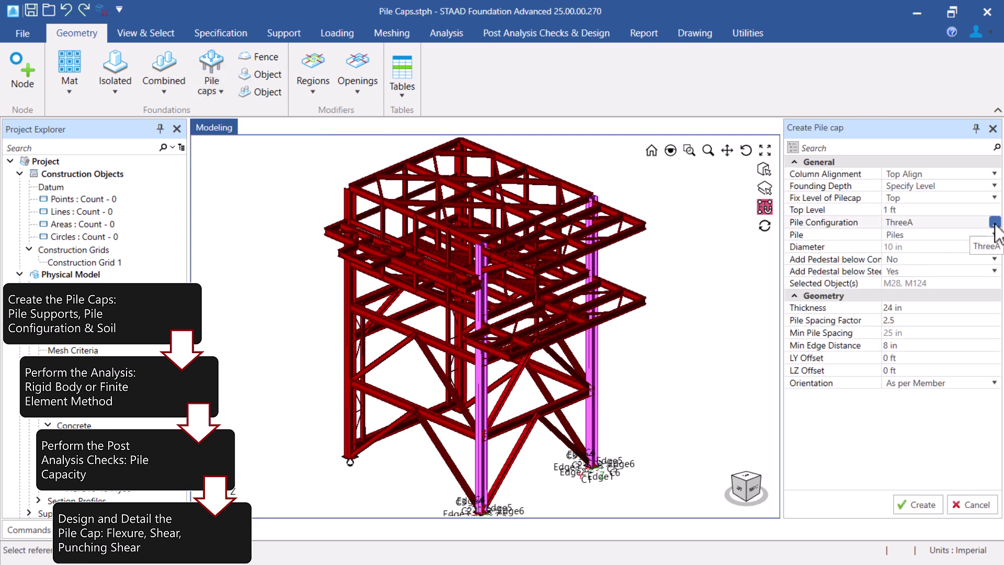
{"action": "left_click", "coordinate": [995, 222]}
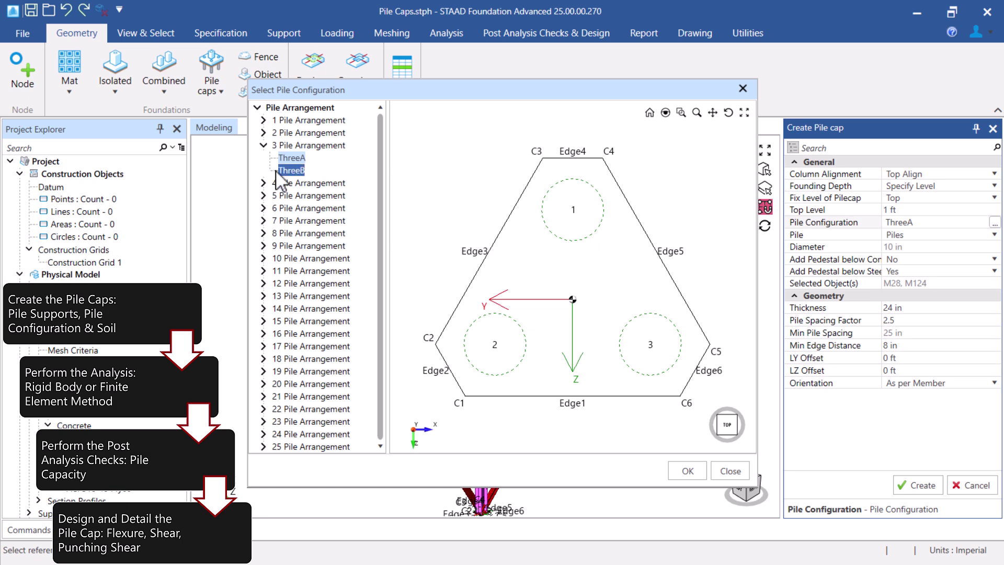
{"action": "left_click", "coordinate": [291, 170]}
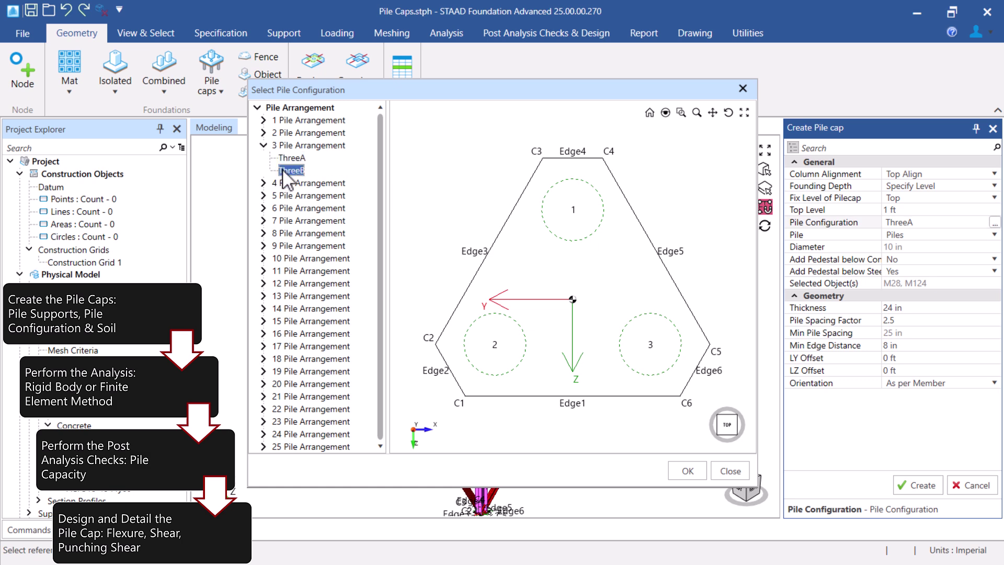
{"action": "left_click", "coordinate": [688, 472]}
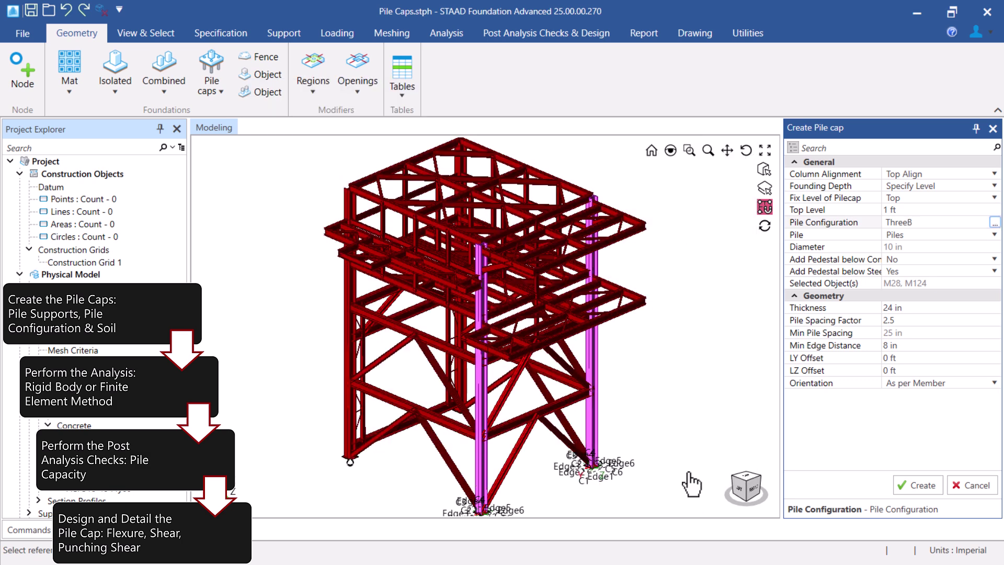
{"action": "left_click", "coordinate": [917, 486]}
Place FourA four-pile caps under columns M25 and M121
{"action": "left_click", "coordinate": [352, 449]}
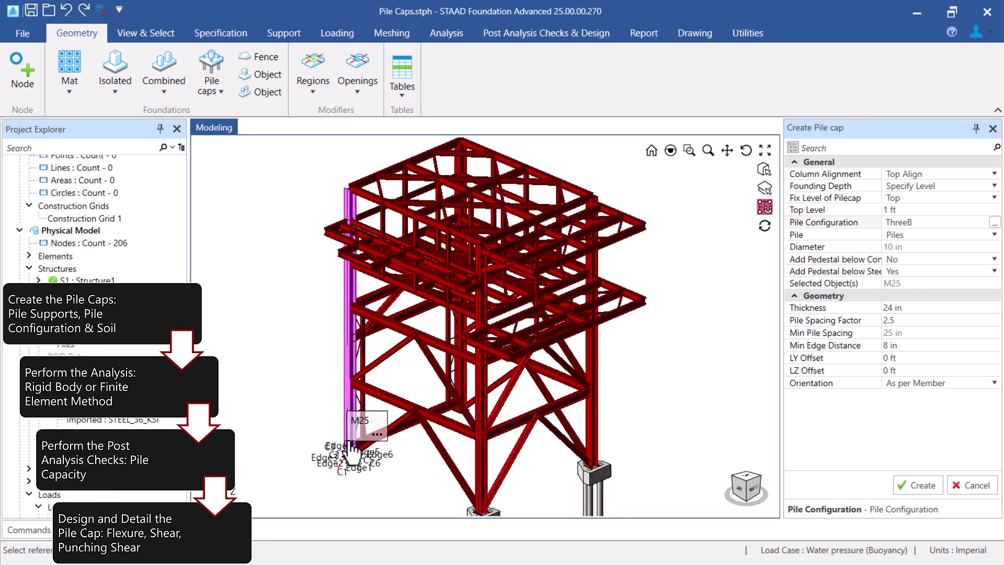
{"action": "left_click", "coordinate": [460, 387]}
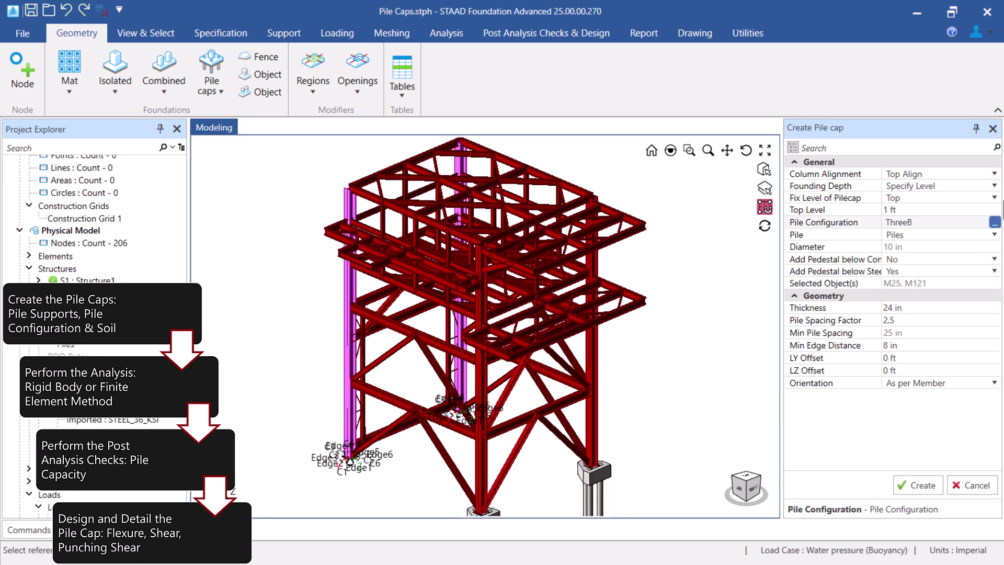
{"action": "left_click", "coordinate": [995, 223]}
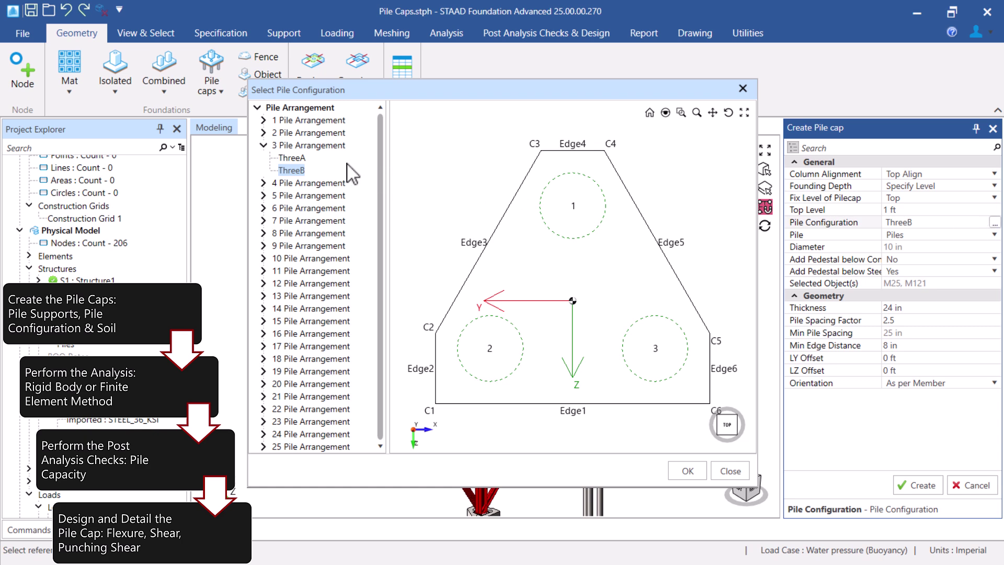
{"action": "double_click", "coordinate": [323, 182]}
{"action": "left_click", "coordinate": [293, 196]}
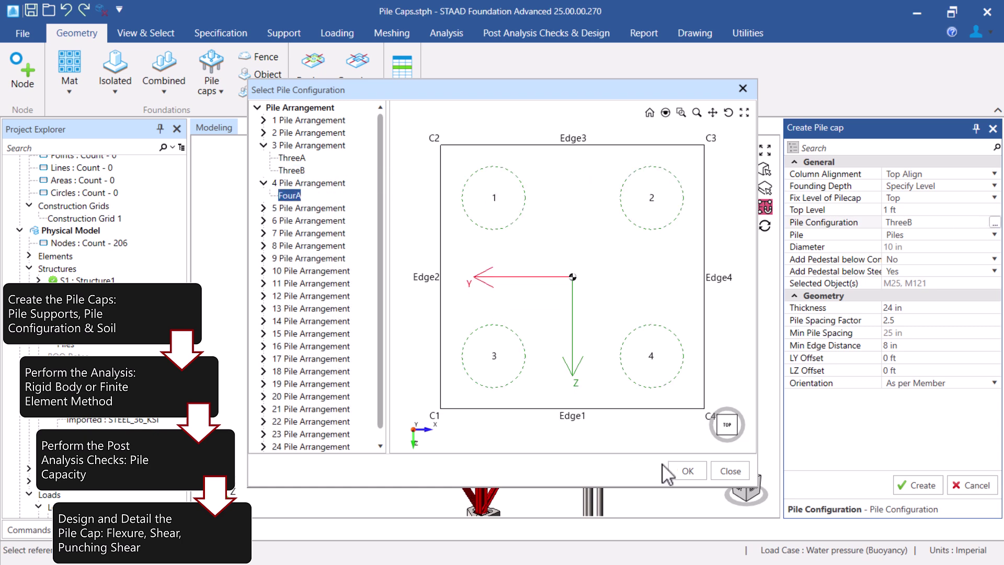
{"action": "left_click", "coordinate": [689, 471]}
{"action": "left_click", "coordinate": [911, 488]}
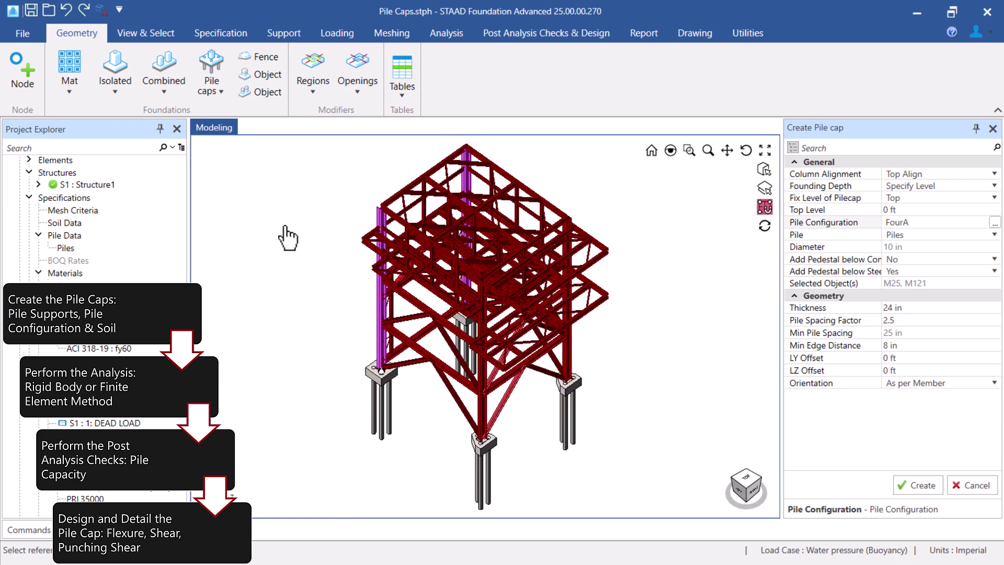
Create a soil named Medium Dense Sand
{"action": "left_click", "coordinate": [244, 38]}
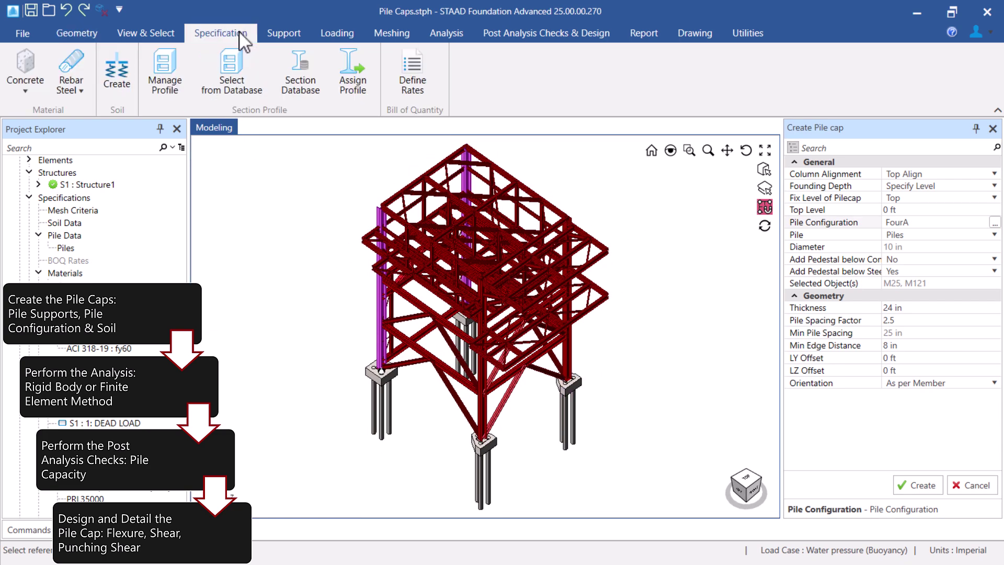
{"action": "left_click", "coordinate": [116, 74]}
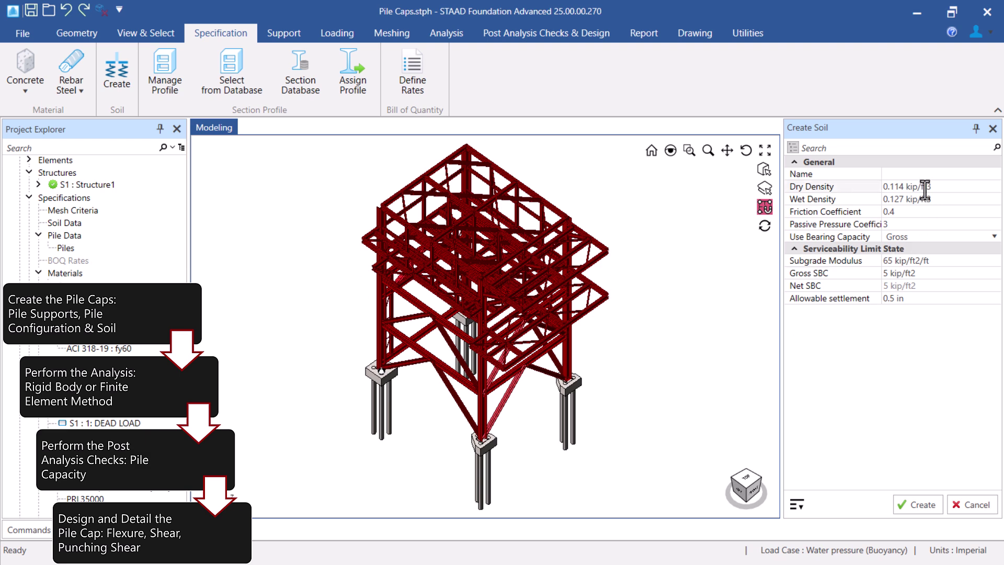
{"action": "left_click", "coordinate": [913, 174]}
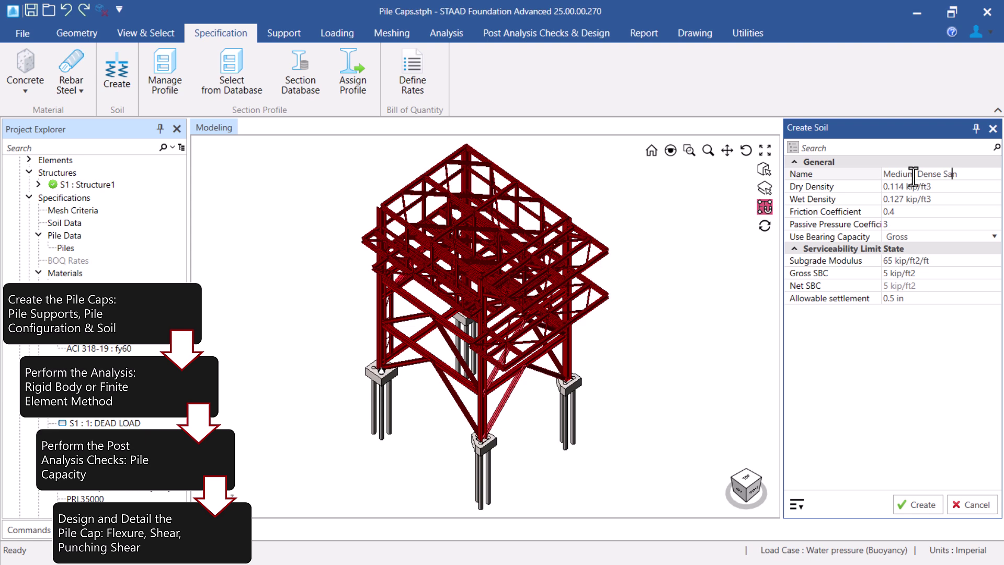
{"action": "left_click", "coordinate": [914, 504]}
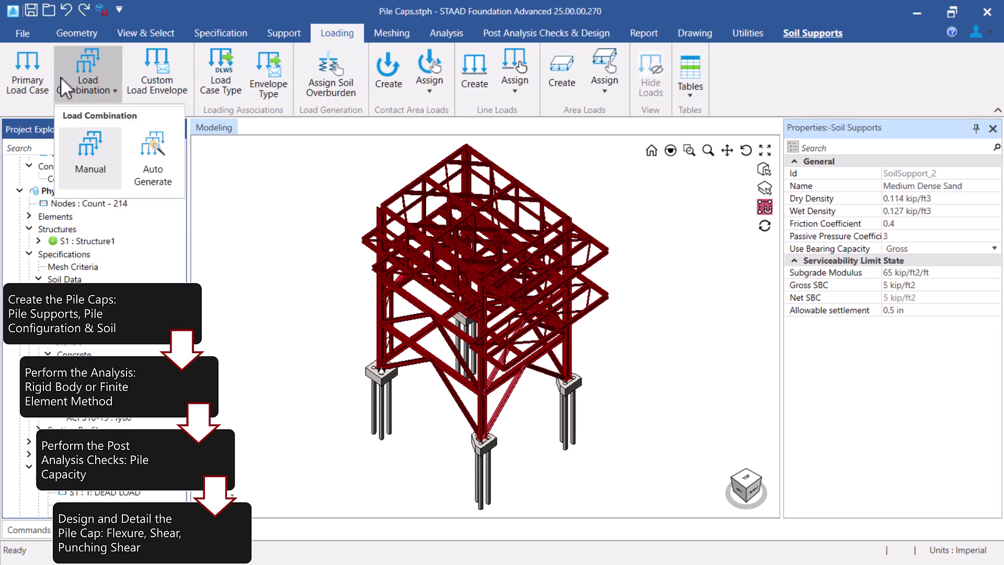
Add a primary load case 'Soil Overburden' of load type Soil
{"action": "left_click", "coordinate": [27, 73]}
{"action": "left_click", "coordinate": [929, 177]}
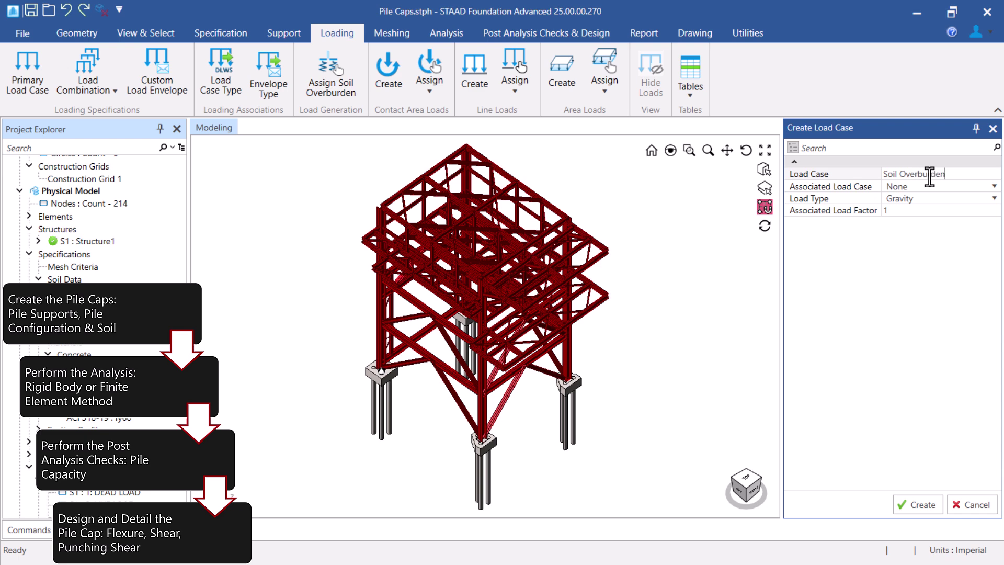
{"action": "left_click", "coordinate": [939, 198]}
{"action": "scroll", "coordinate": [925, 251], "scroll_direction": "down", "scroll_amount": 3}
{"action": "scroll", "coordinate": [920, 241], "scroll_direction": "up", "scroll_amount": 3}
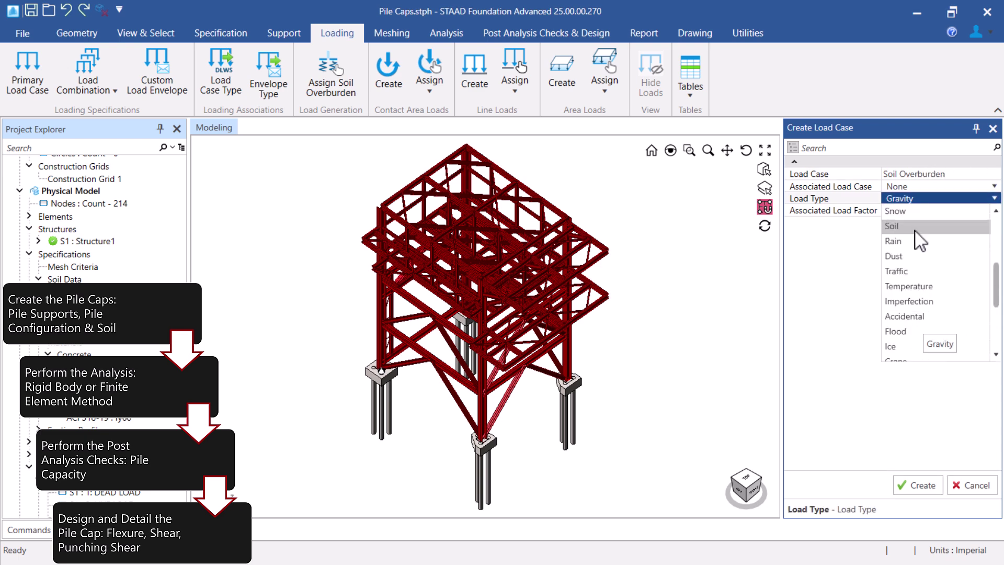
{"action": "left_click", "coordinate": [915, 228]}
{"action": "left_click", "coordinate": [915, 487]}
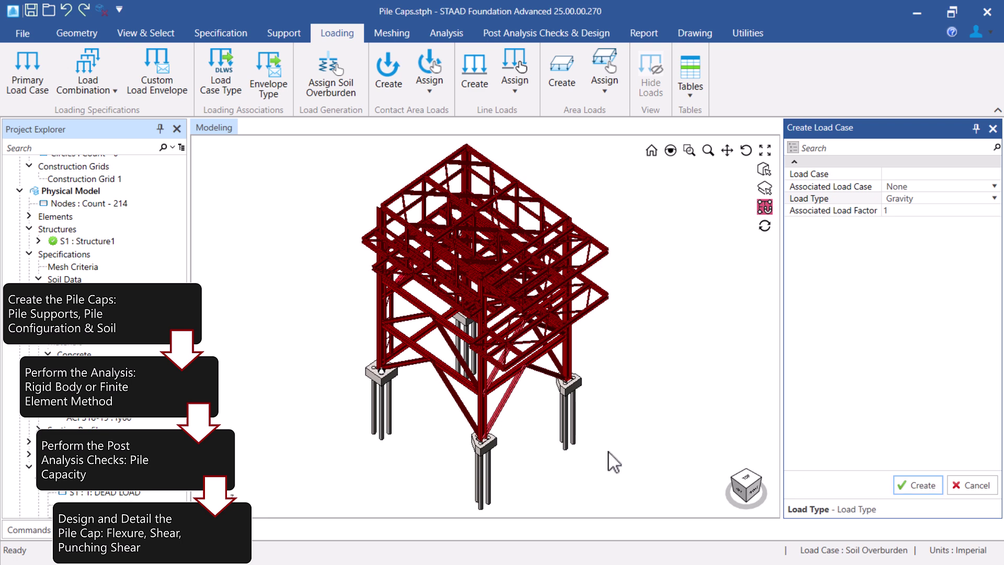
Generate and apply ACI 318-19 Service-Unfactored-Regular and Strength-Factored-Regular load combinations
{"action": "left_click", "coordinate": [87, 92]}
{"action": "left_click", "coordinate": [153, 154]}
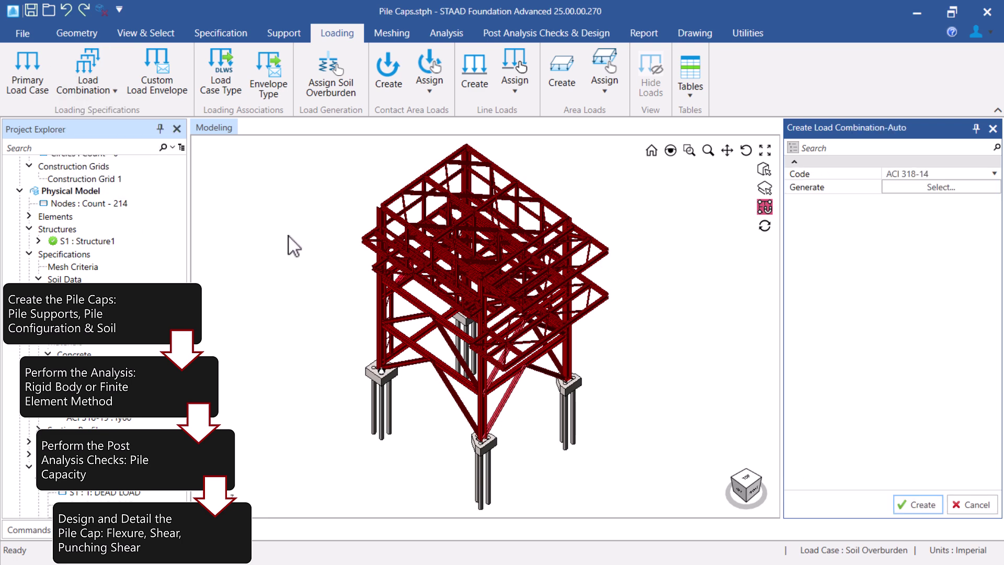
{"action": "left_click", "coordinate": [892, 174]}
{"action": "left_click", "coordinate": [896, 213]}
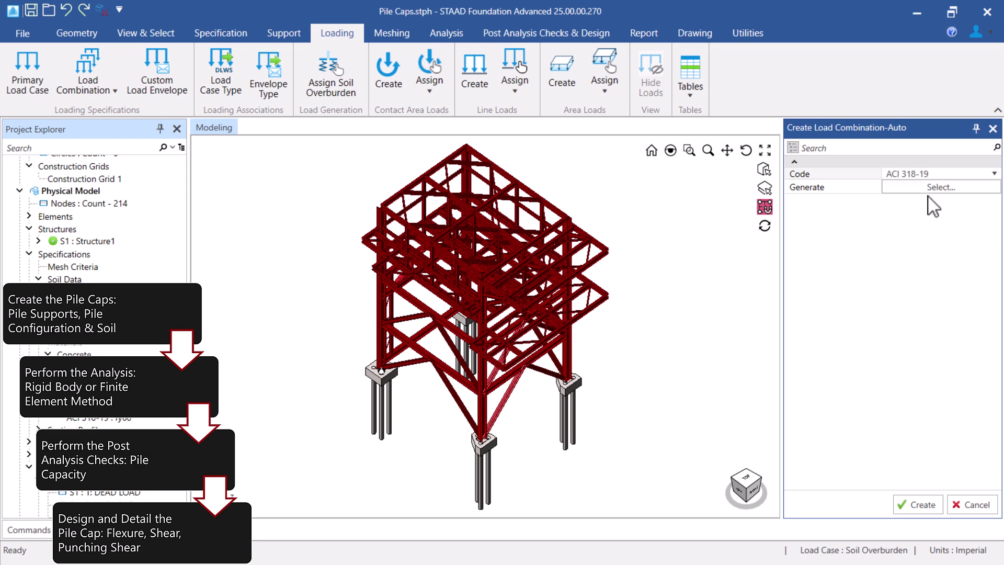
{"action": "left_click", "coordinate": [936, 188]}
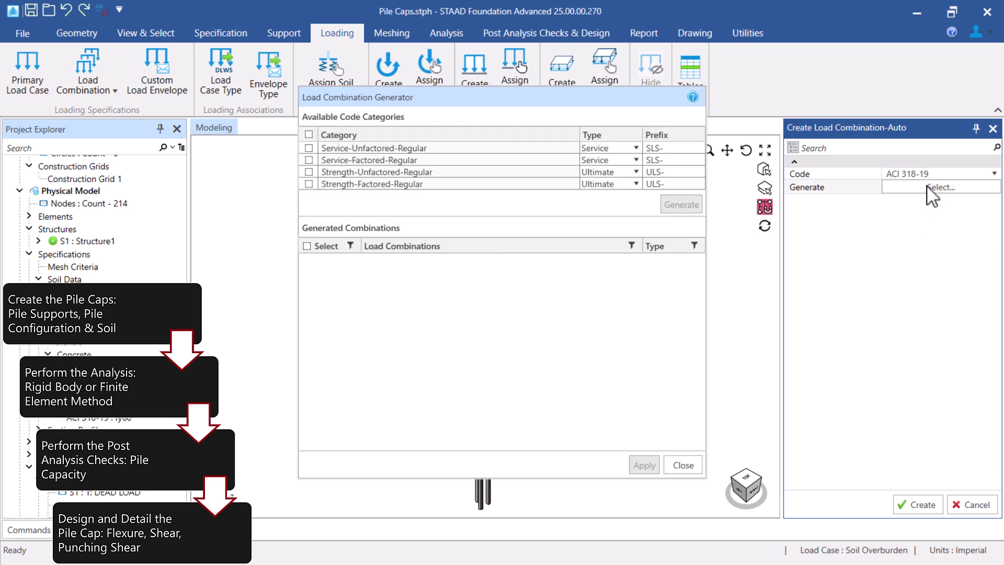
{"action": "left_click", "coordinate": [308, 148]}
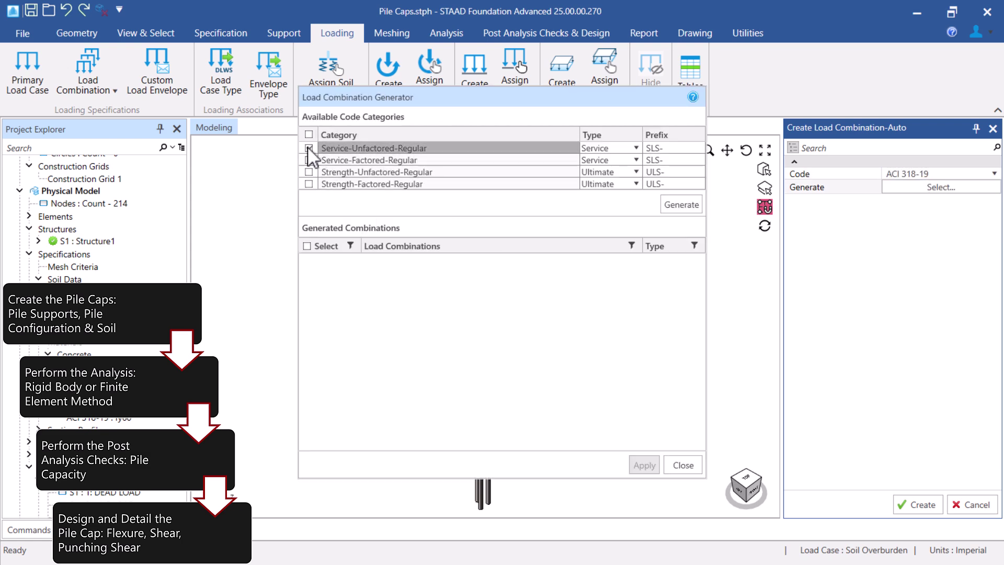
{"action": "left_click", "coordinate": [309, 183]}
{"action": "left_click", "coordinate": [670, 205]}
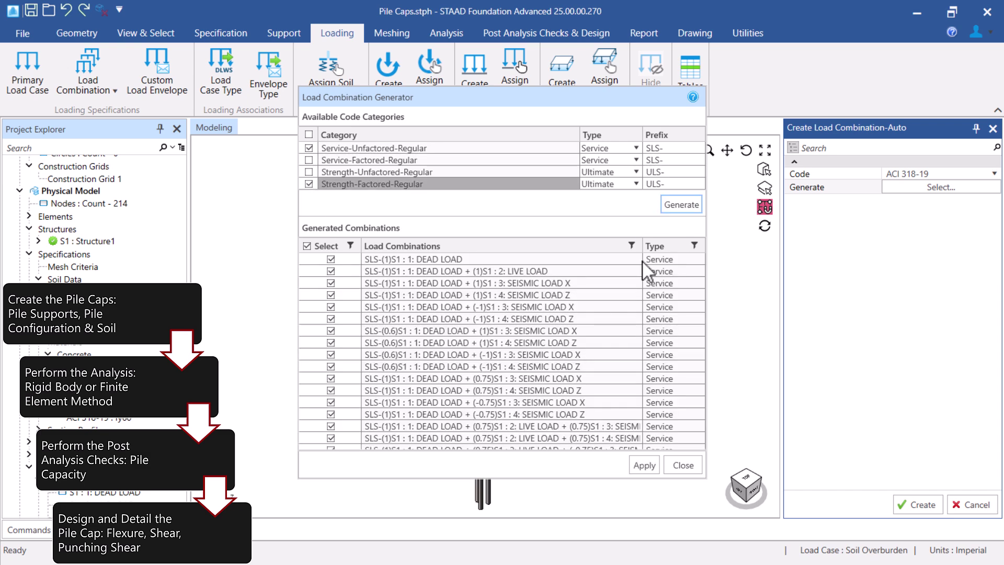
{"action": "left_click", "coordinate": [644, 465]}
{"action": "left_click", "coordinate": [914, 505]}
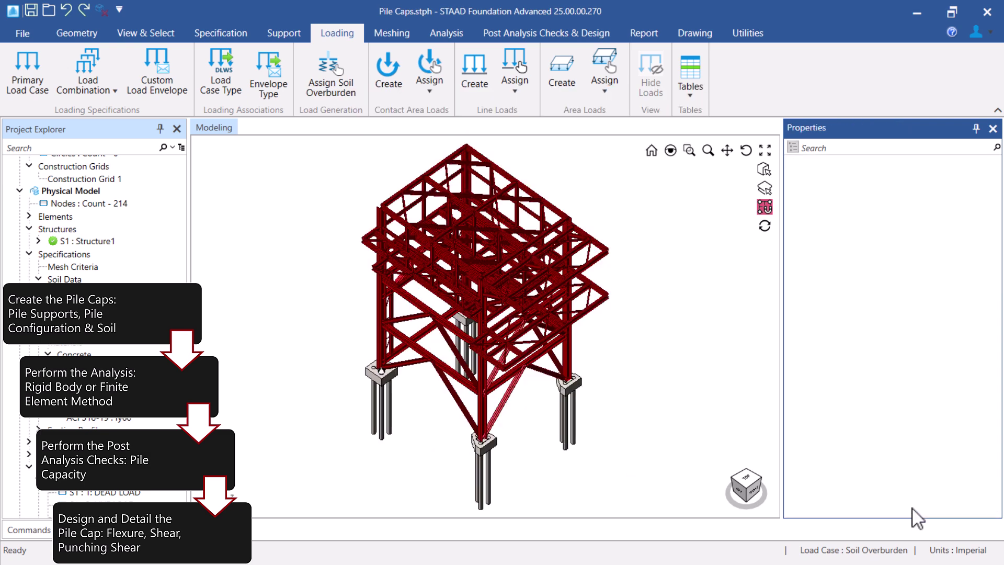
Start foundation analysis criteria with element type Pile cap and Rigid Body analysis
{"action": "left_click", "coordinate": [458, 39]}
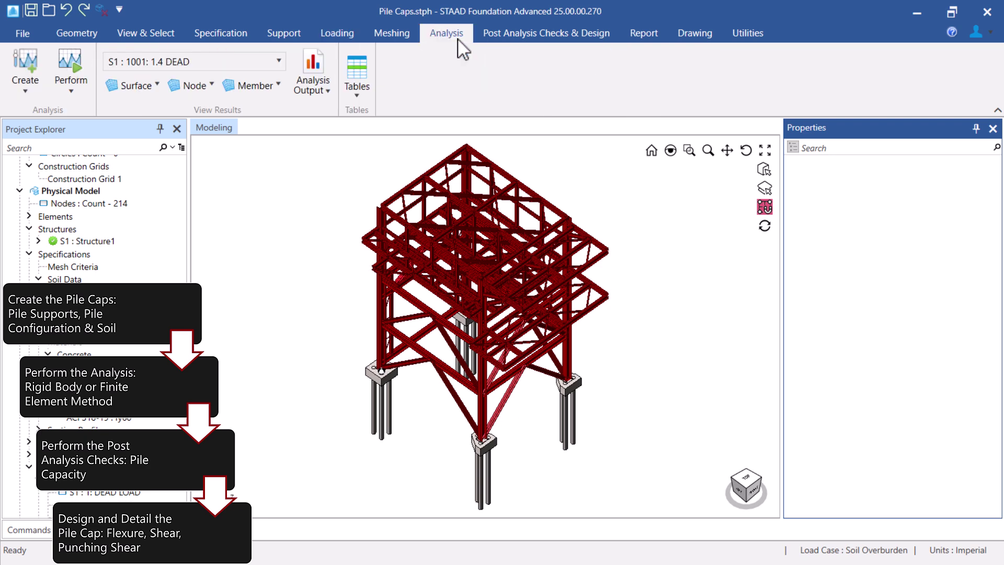
{"action": "left_click", "coordinate": [30, 76]}
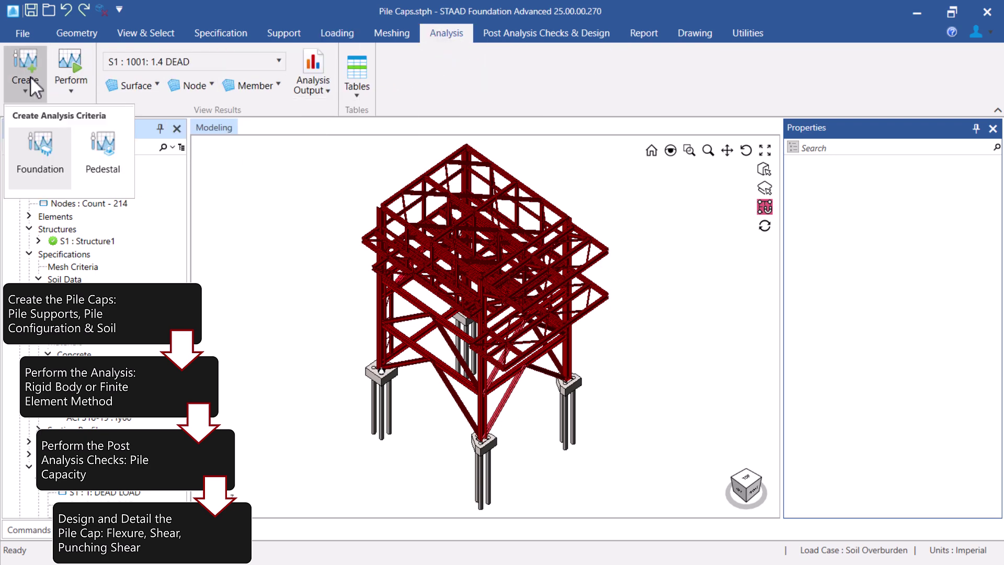
{"action": "left_click", "coordinate": [34, 151]}
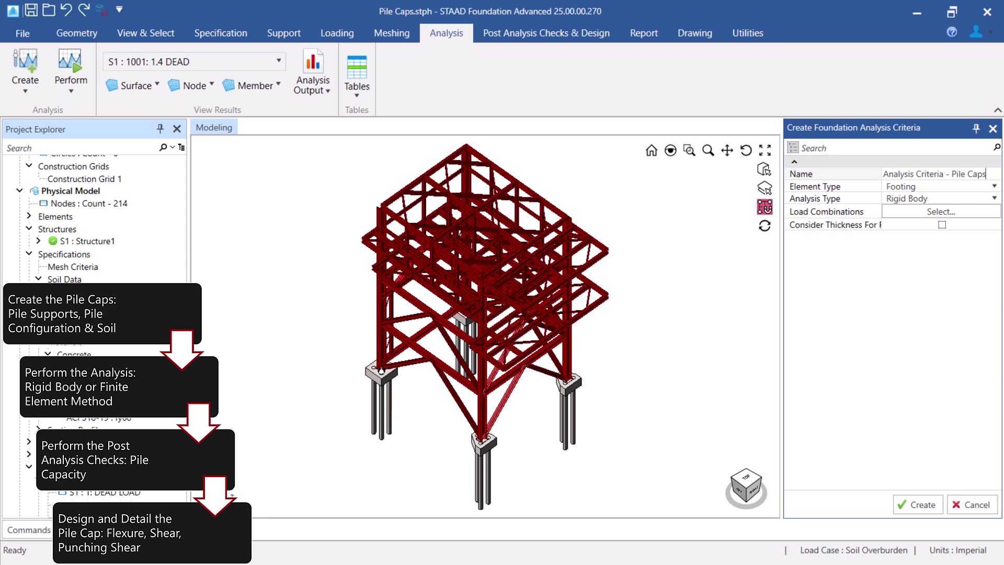
{"action": "left_click", "coordinate": [931, 186]}
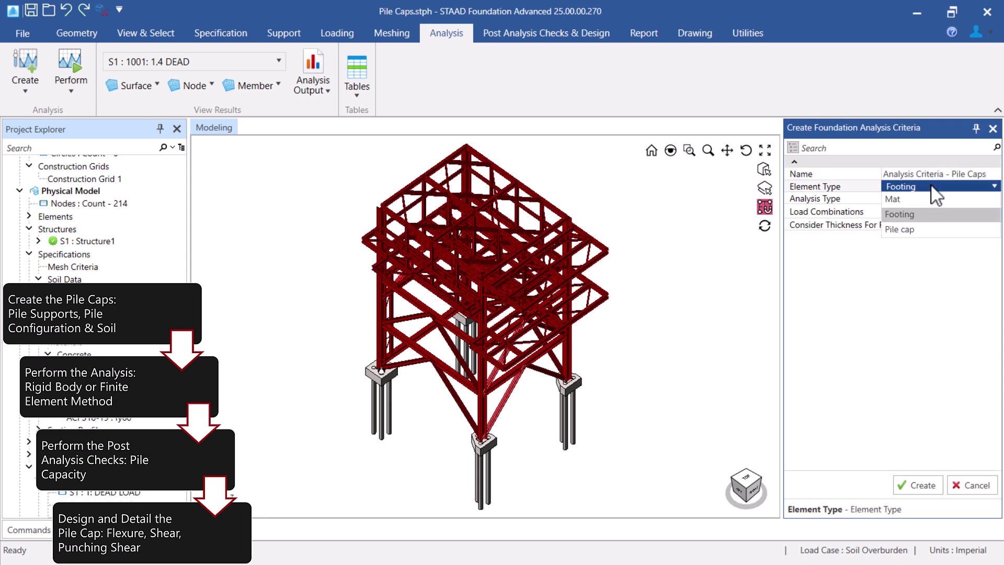
{"action": "left_click", "coordinate": [899, 229]}
{"action": "left_click", "coordinate": [908, 199]}
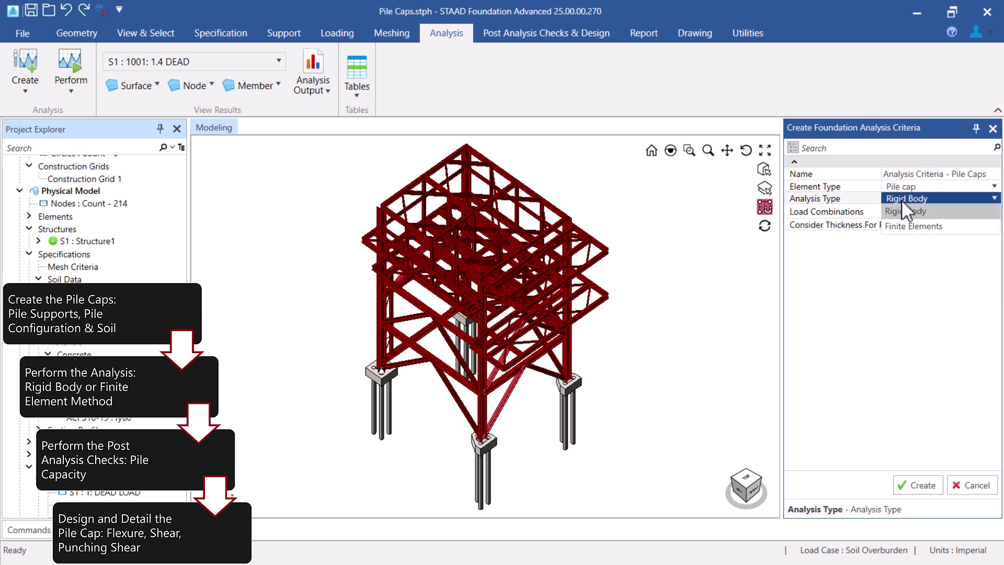
{"action": "left_click", "coordinate": [904, 211]}
Include all load combinations and create the 'Analysis Criteria - Pile Caps' criteria
{"action": "left_click", "coordinate": [910, 212]}
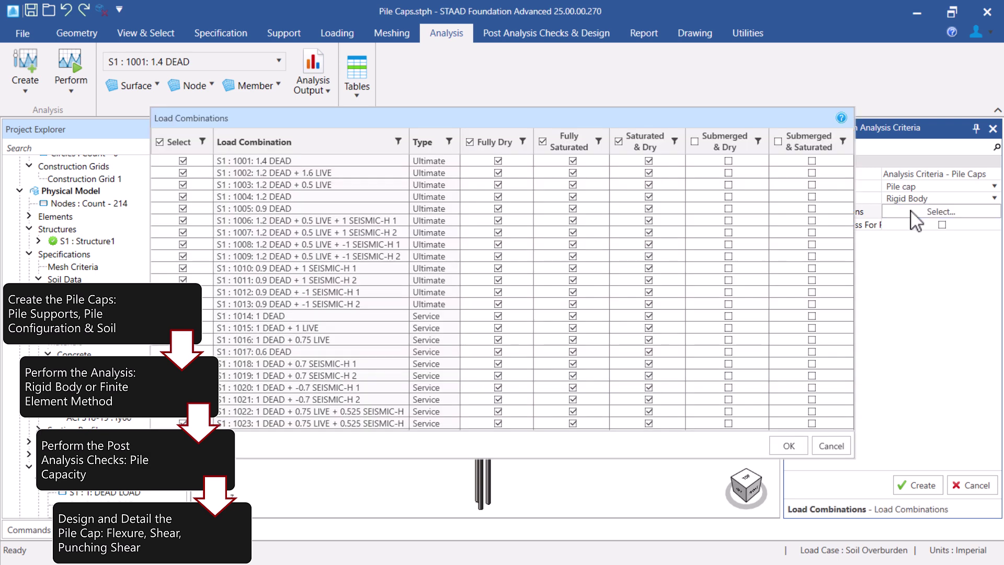
{"action": "scroll", "coordinate": [596, 272], "scroll_direction": "down", "scroll_amount": 7}
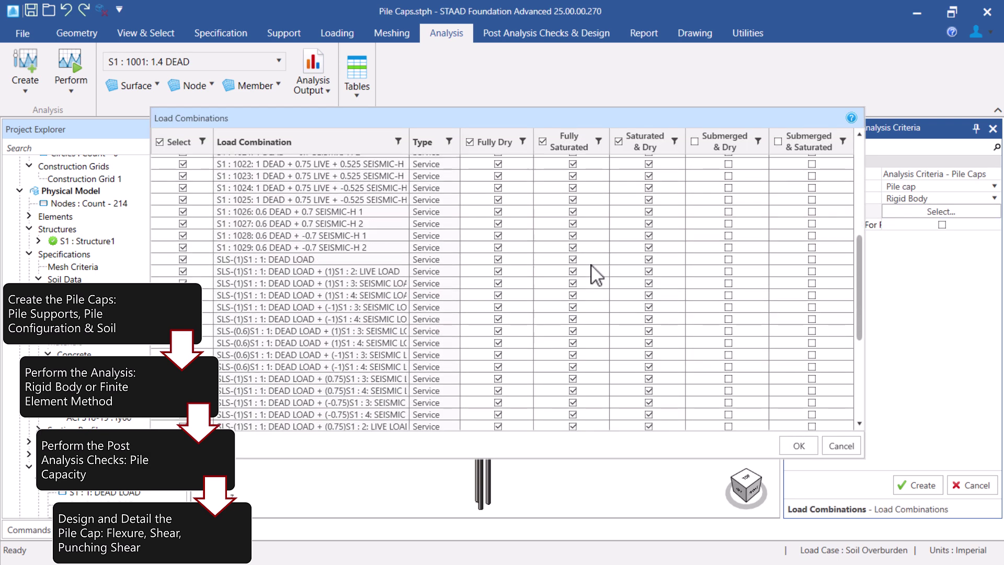
{"action": "scroll", "coordinate": [596, 274], "scroll_direction": "down", "scroll_amount": 5}
{"action": "left_click", "coordinate": [799, 445]}
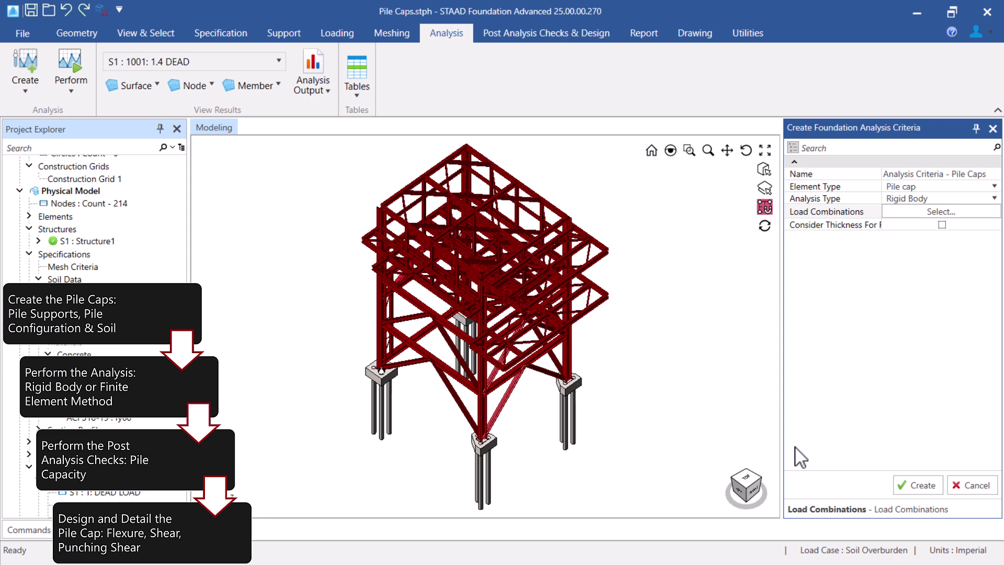
{"action": "left_click", "coordinate": [923, 485]}
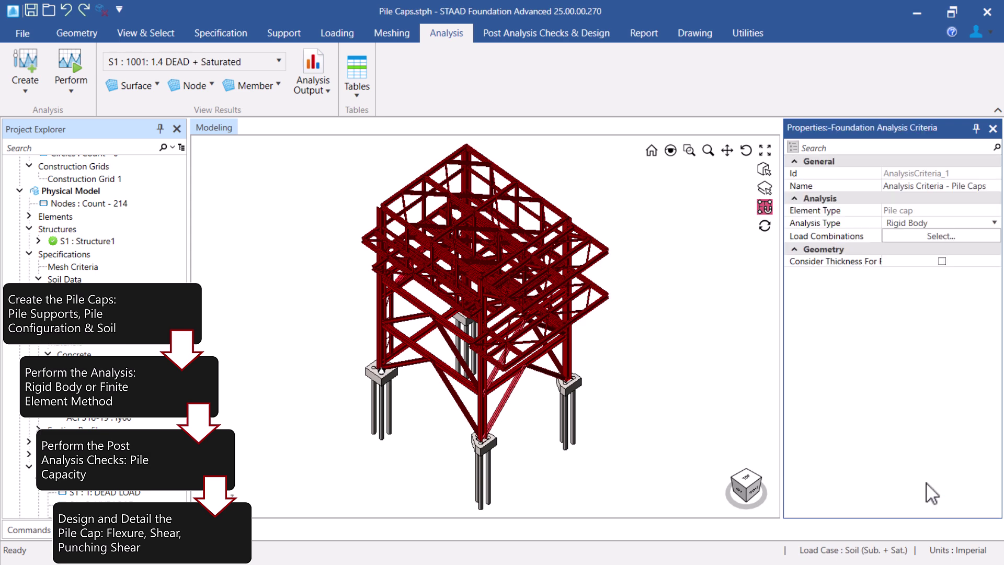
{"action": "left_click", "coordinate": [529, 34]}
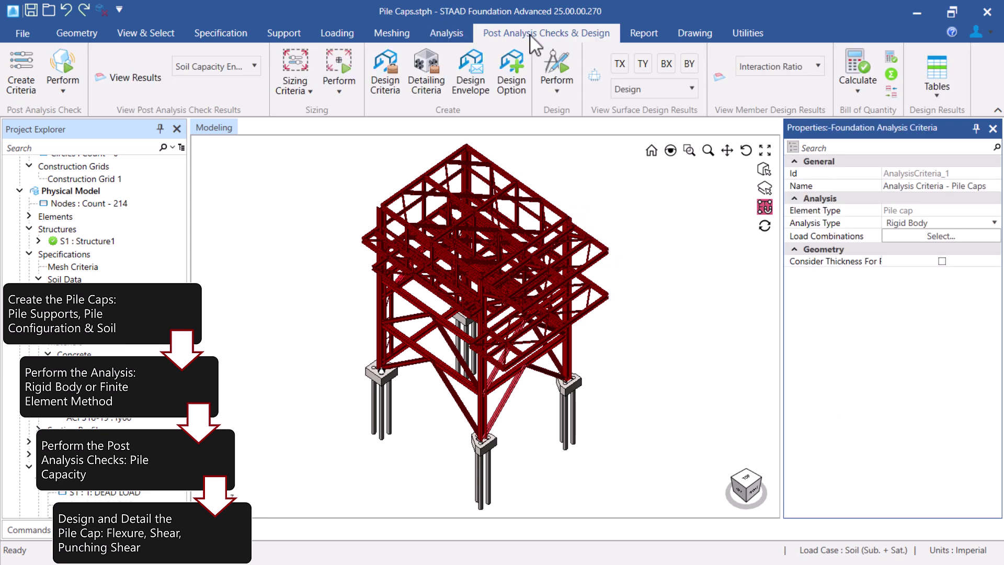
Create 'PAC - Pile Caps' checks: ACI 318-19, Pile cap, using Analysis Criteria - Pile Caps
{"action": "left_click", "coordinate": [17, 80]}
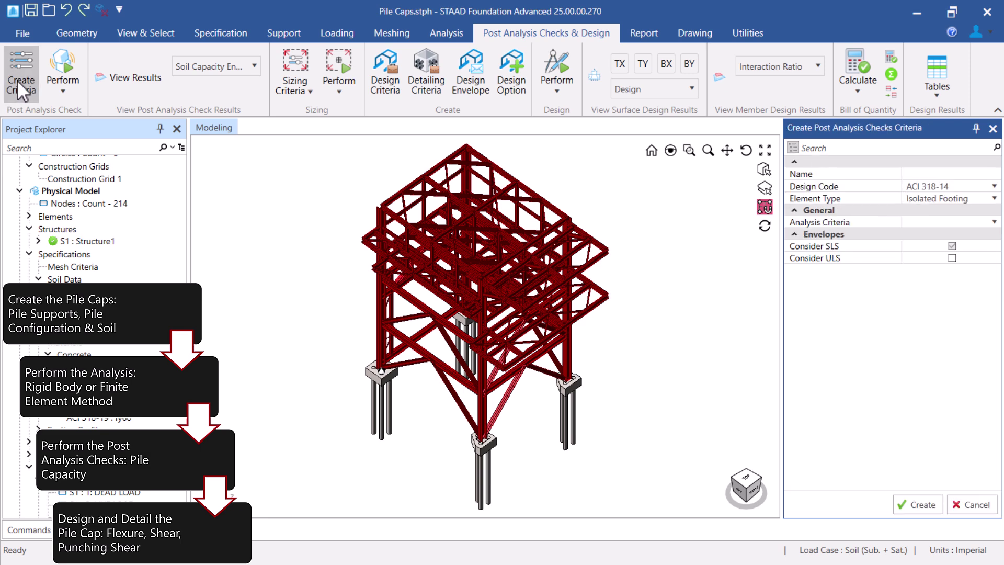
{"action": "left_click", "coordinate": [946, 174]}
{"action": "type", "text": "PAC - Pile Caps"}
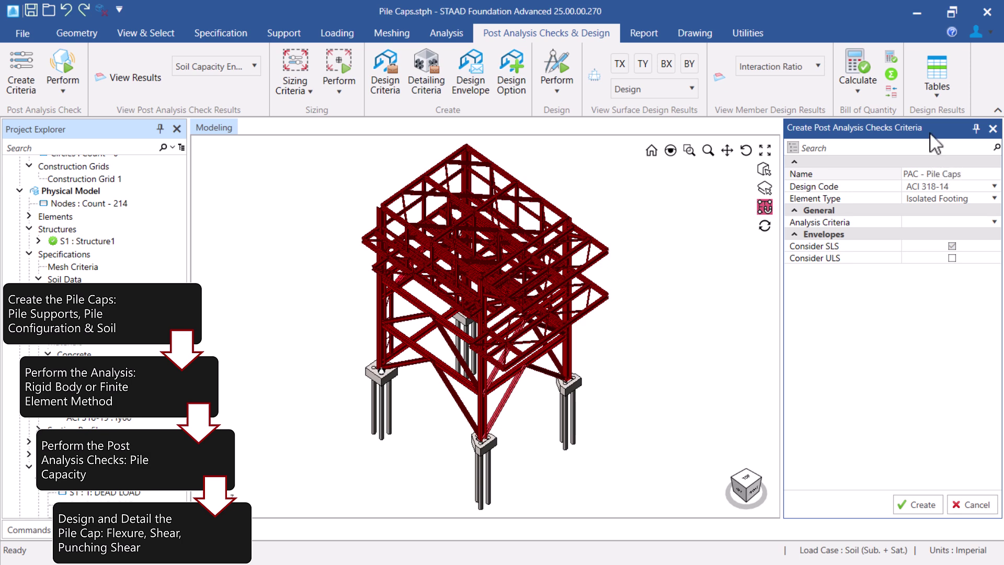
{"action": "left_click", "coordinate": [941, 186]}
{"action": "left_click", "coordinate": [993, 187]}
{"action": "left_click", "coordinate": [926, 228]}
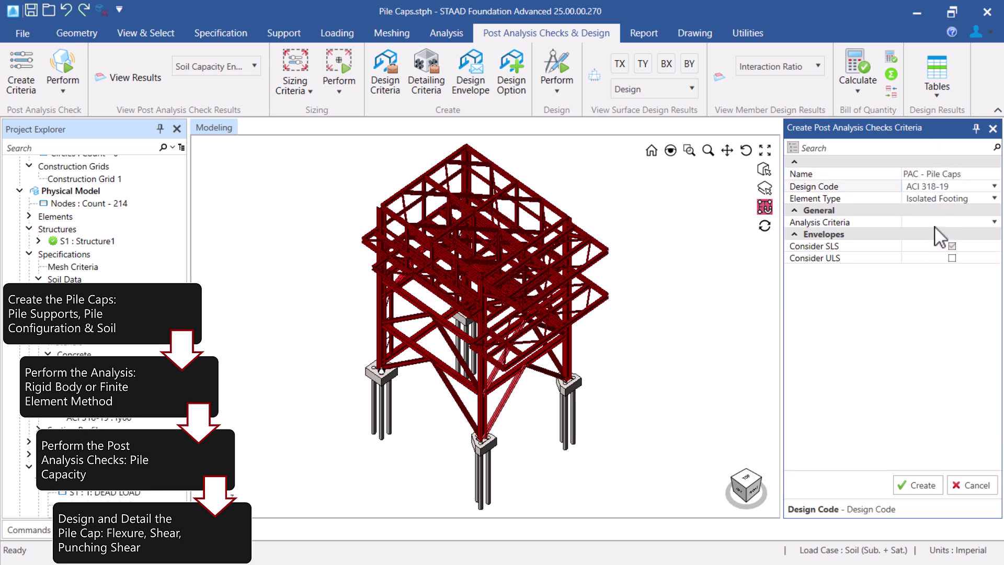
{"action": "left_click", "coordinate": [934, 200]}
{"action": "left_click", "coordinate": [934, 199]}
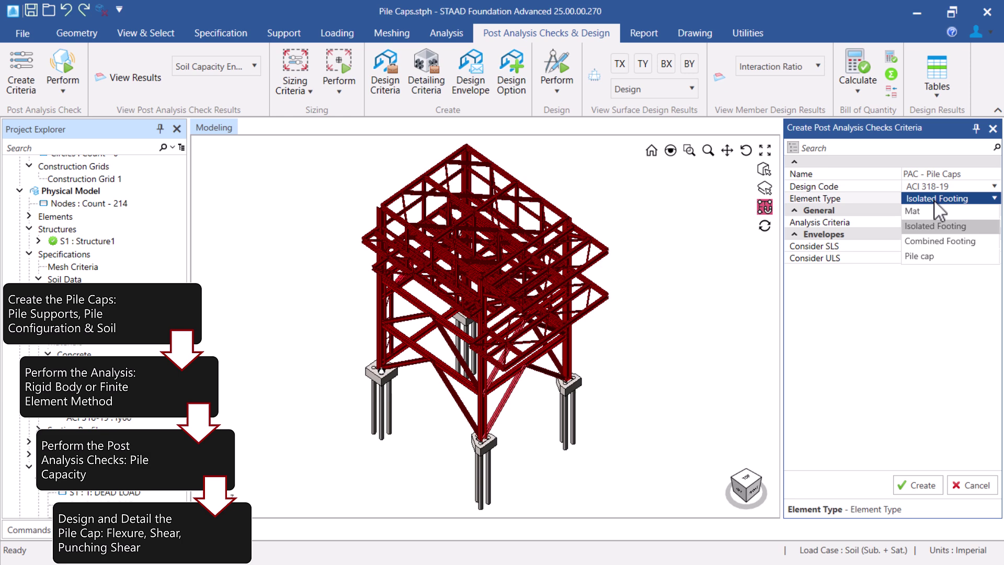
{"action": "left_click", "coordinate": [920, 254]}
{"action": "left_click", "coordinate": [899, 221]}
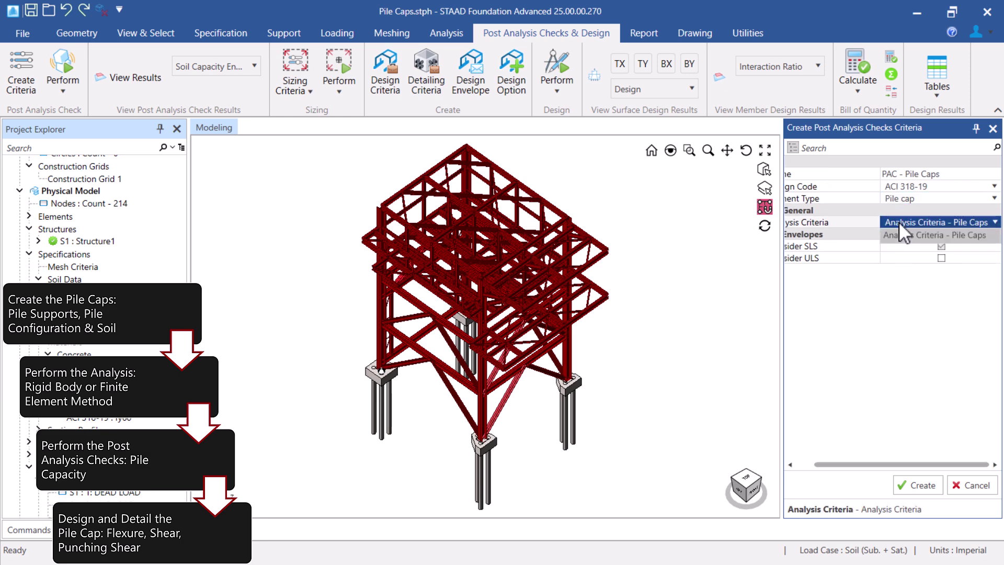
{"action": "left_click", "coordinate": [918, 484]}
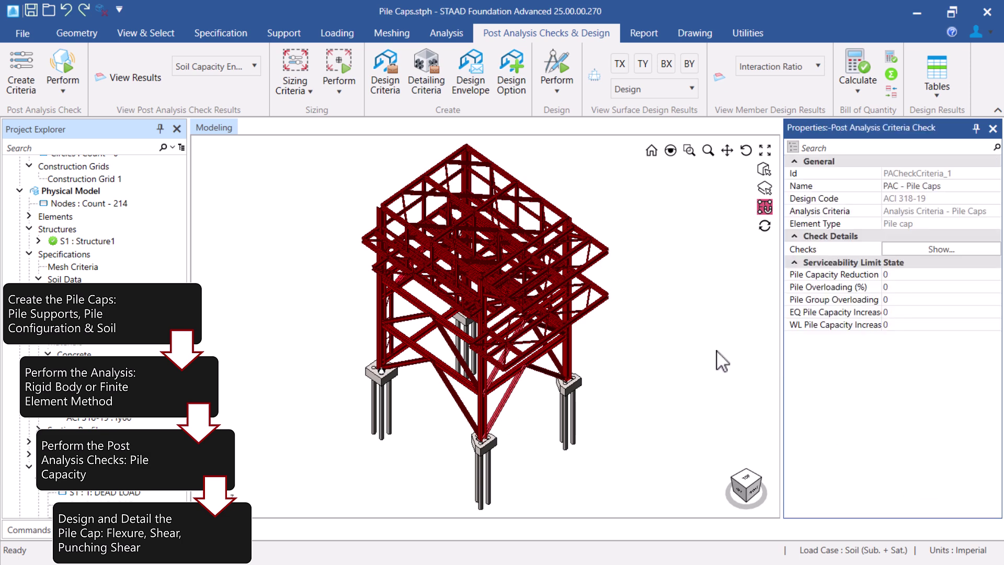
Create 'Design Criteria - Pile Caps' with element type Pile cap and ACI 318-19 code
{"action": "left_click", "coordinate": [372, 93]}
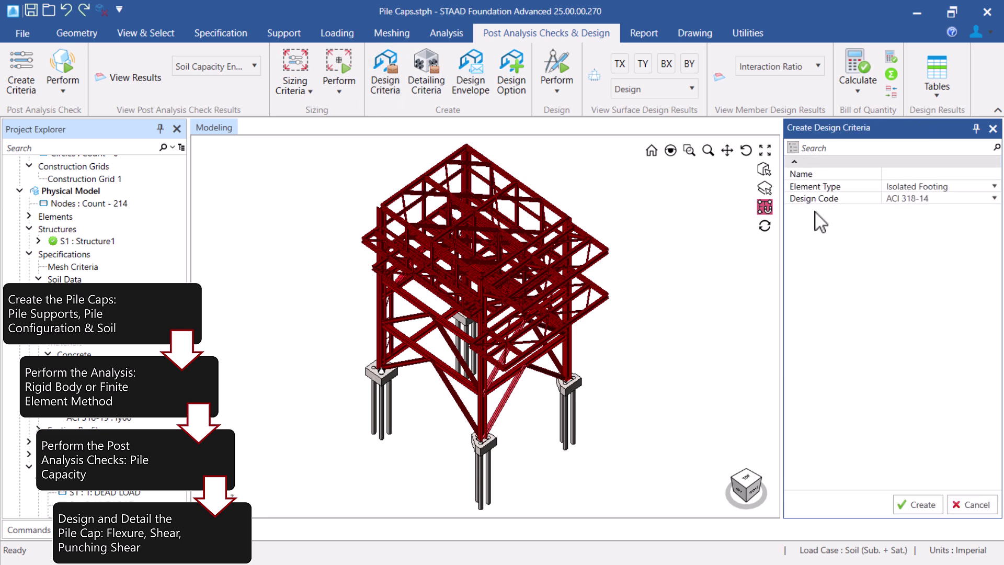
{"action": "left_click", "coordinate": [942, 174]}
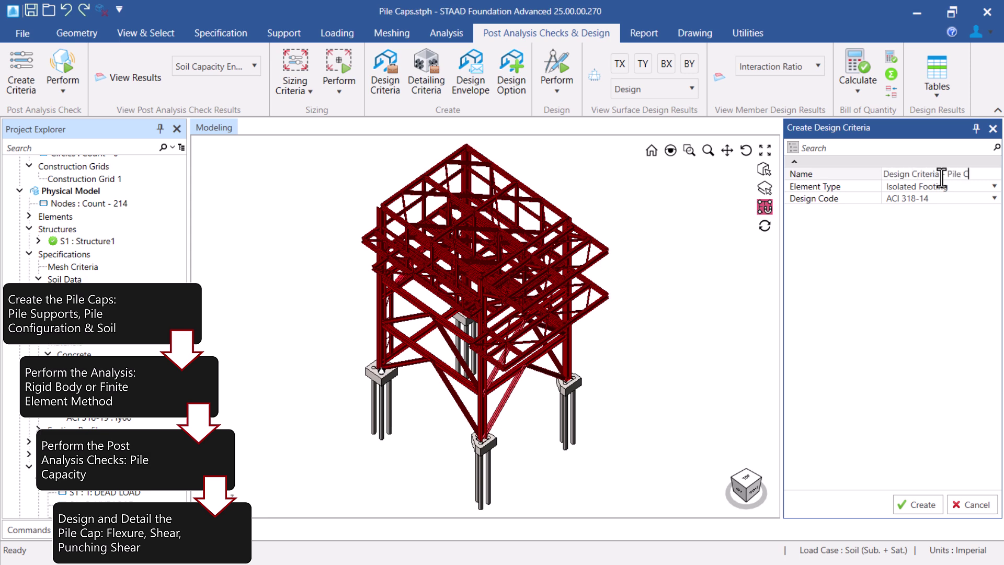
{"action": "left_click", "coordinate": [930, 186]}
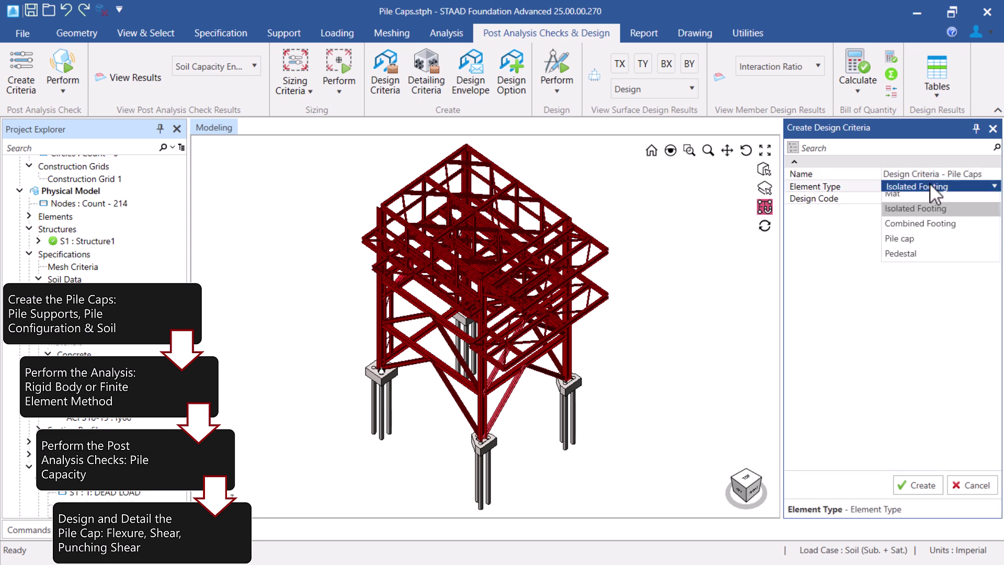
{"action": "left_click", "coordinate": [911, 241]}
{"action": "left_click", "coordinate": [909, 202]}
{"action": "left_click", "coordinate": [913, 240]}
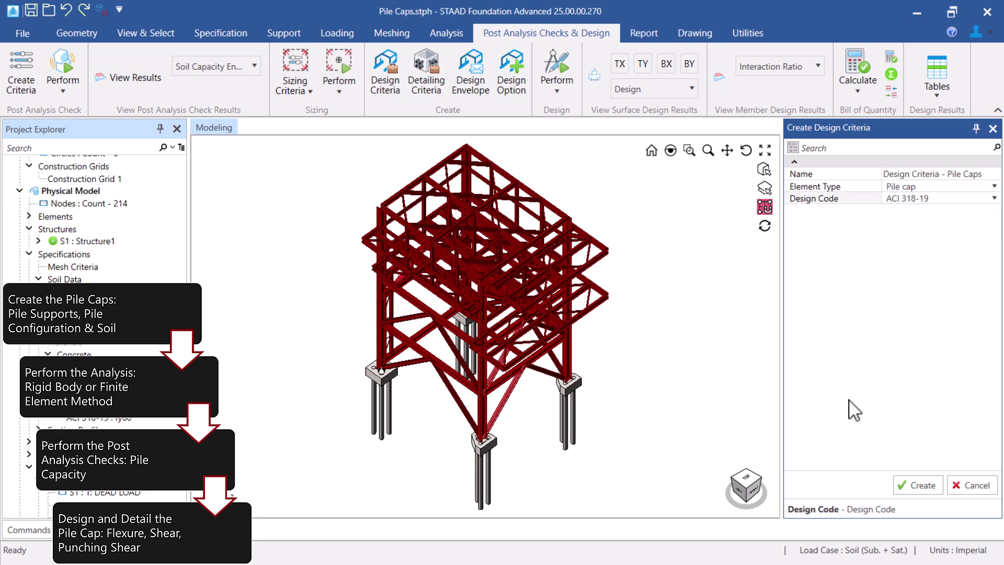
{"action": "left_click", "coordinate": [912, 484]}
Review the concrete and rebar settings, then begin new detailing criteria
{"action": "scroll", "coordinate": [930, 303], "scroll_direction": "down", "scroll_amount": 5}
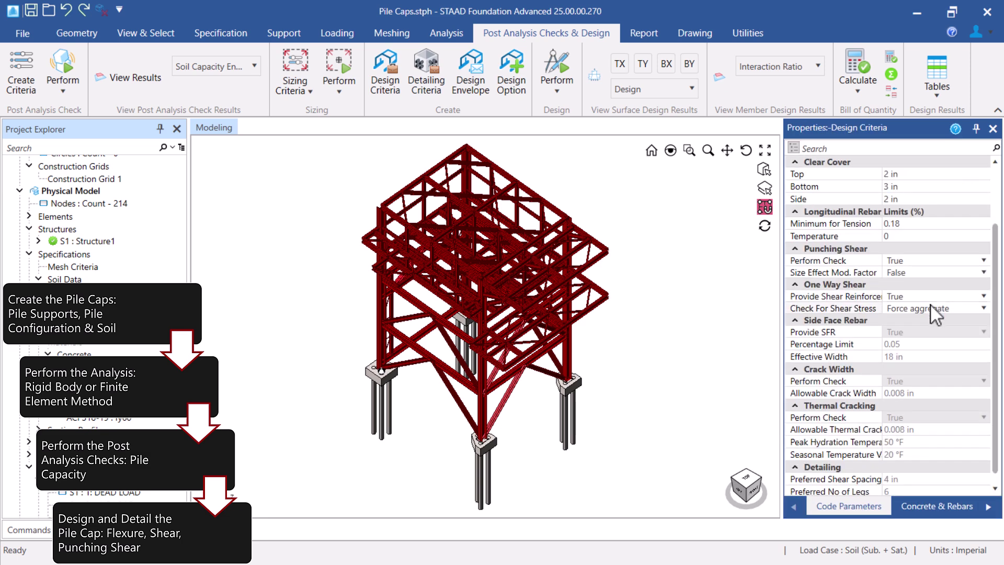
{"action": "left_click", "coordinate": [914, 507]}
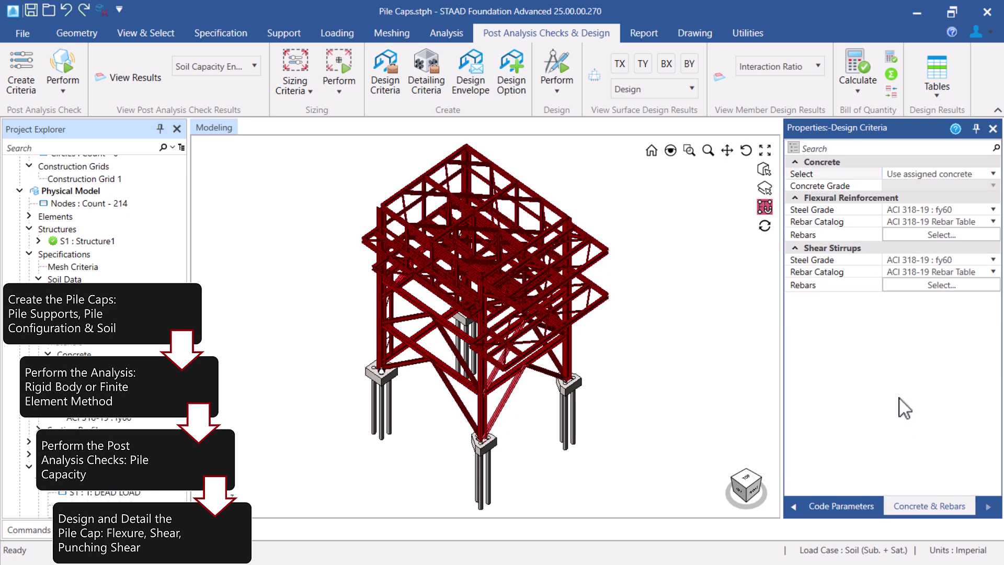
{"action": "left_click", "coordinate": [421, 89]}
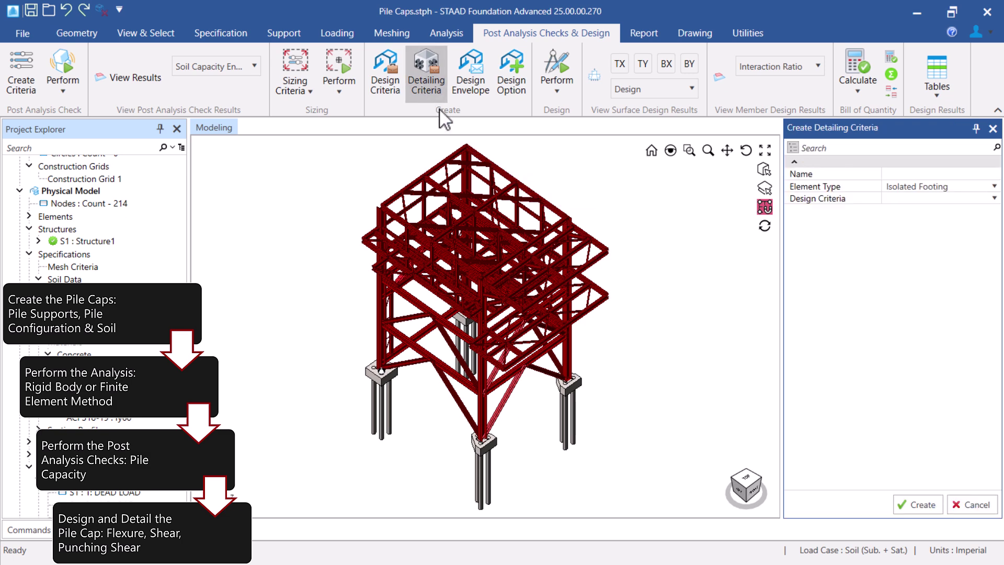
Create pile-cap detailing criteria linked to the pile-cap design criteria
{"action": "left_click", "coordinate": [904, 186]}
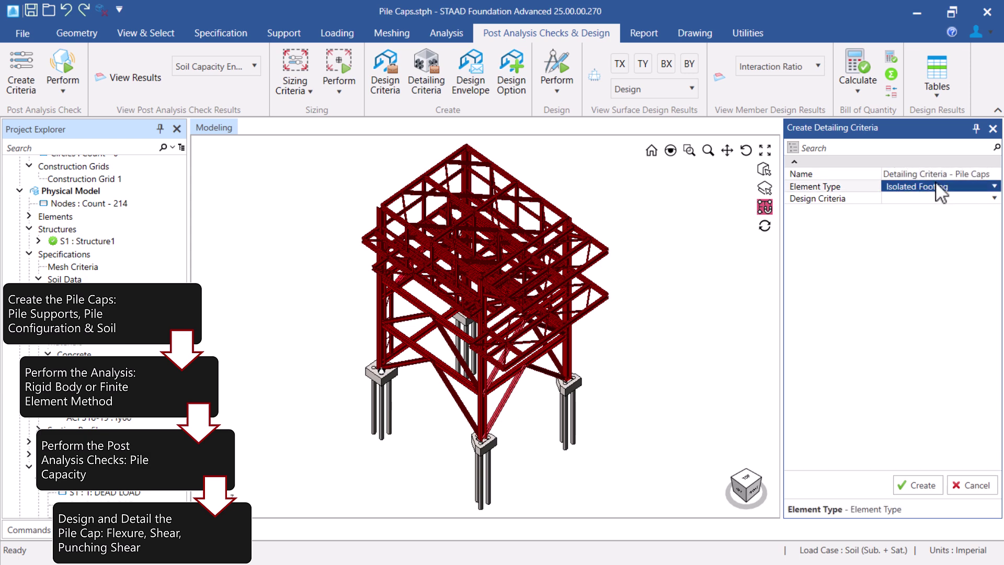
{"action": "left_click", "coordinate": [931, 186]}
{"action": "left_click", "coordinate": [904, 242]}
{"action": "left_click", "coordinate": [903, 199]}
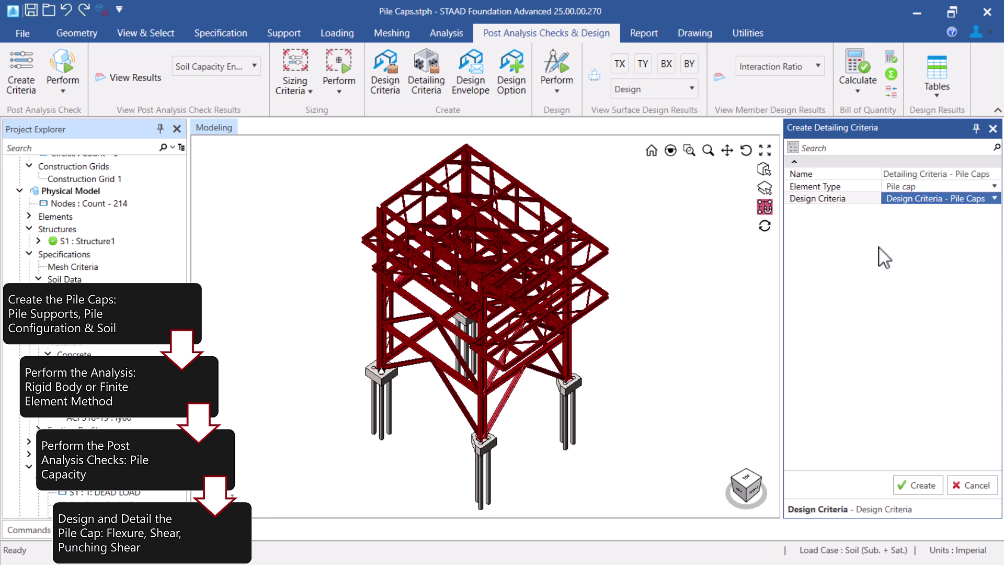
{"action": "left_click", "coordinate": [905, 485]}
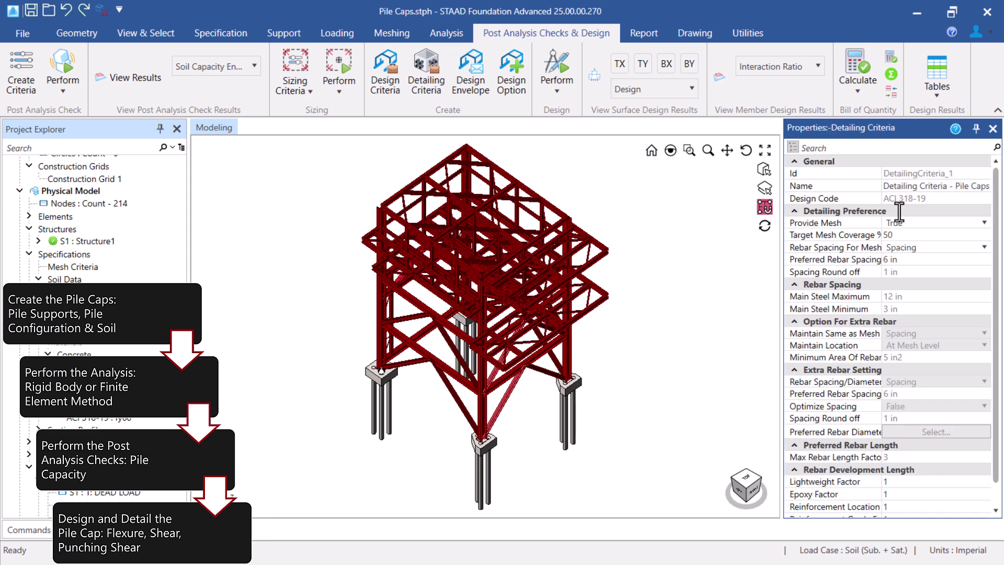
Create the 'Design Env - Pile Caps' envelope for Pile cap elements
{"action": "scroll", "coordinate": [895, 340], "scroll_direction": "down", "scroll_amount": 1}
{"action": "left_click", "coordinate": [469, 85]}
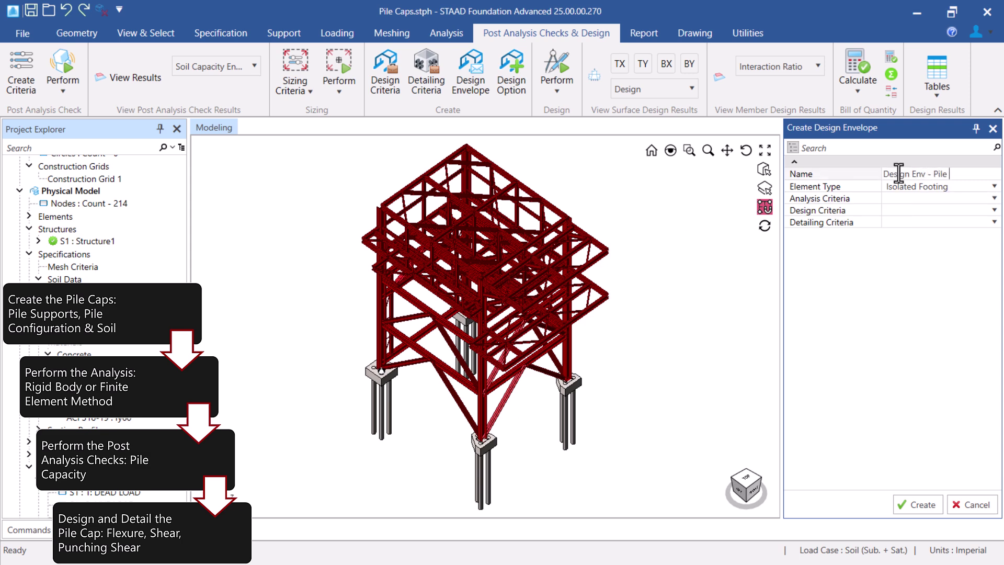
{"action": "left_click", "coordinate": [921, 186]}
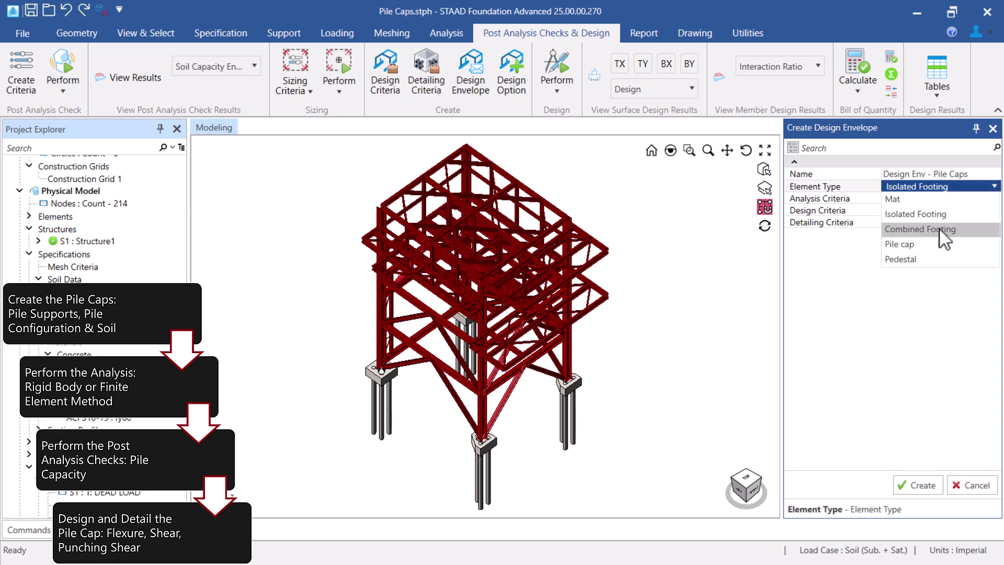
{"action": "left_click", "coordinate": [936, 244]}
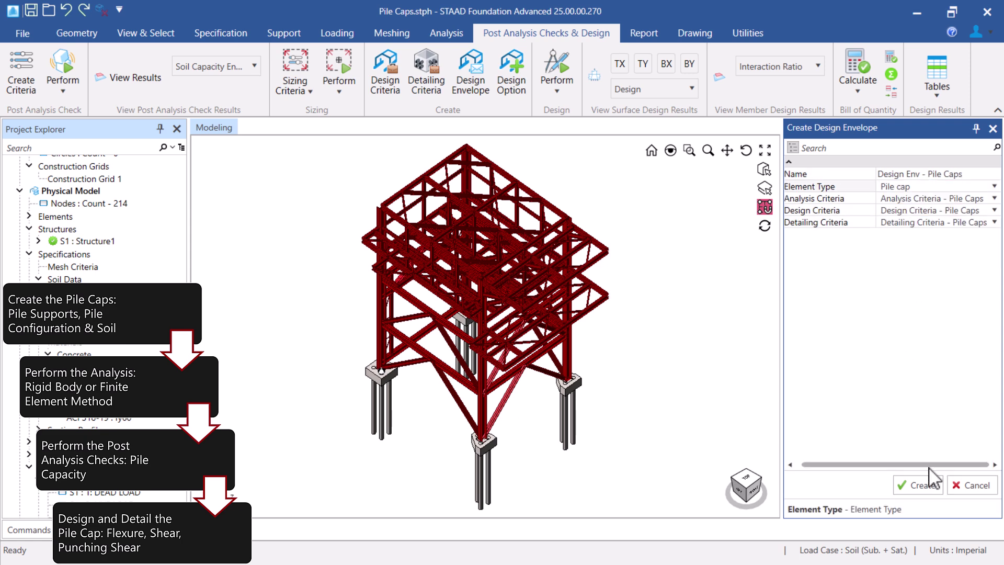
{"action": "left_click", "coordinate": [919, 485]}
{"action": "left_click", "coordinate": [702, 392]}
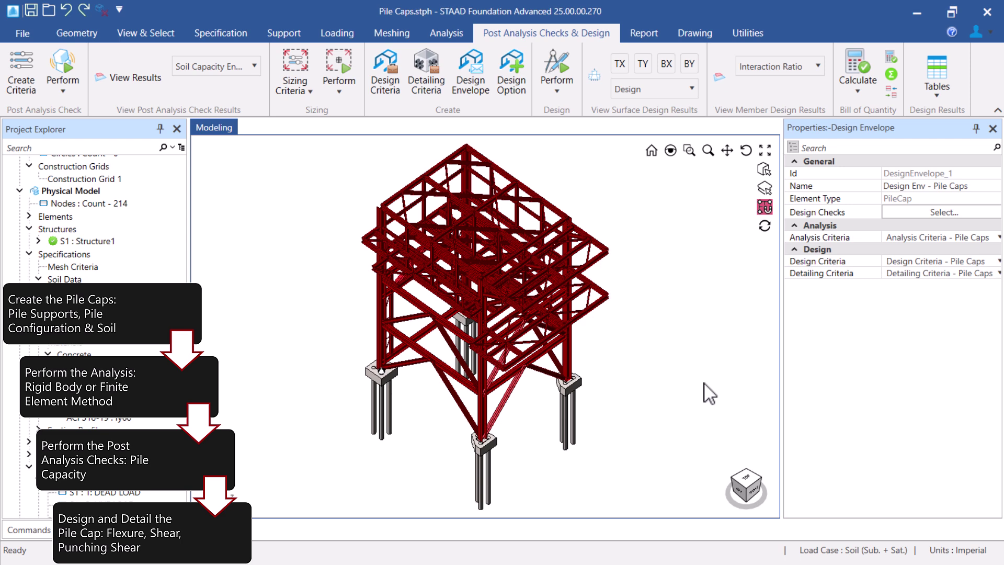
{"action": "left_click", "coordinate": [146, 31]}
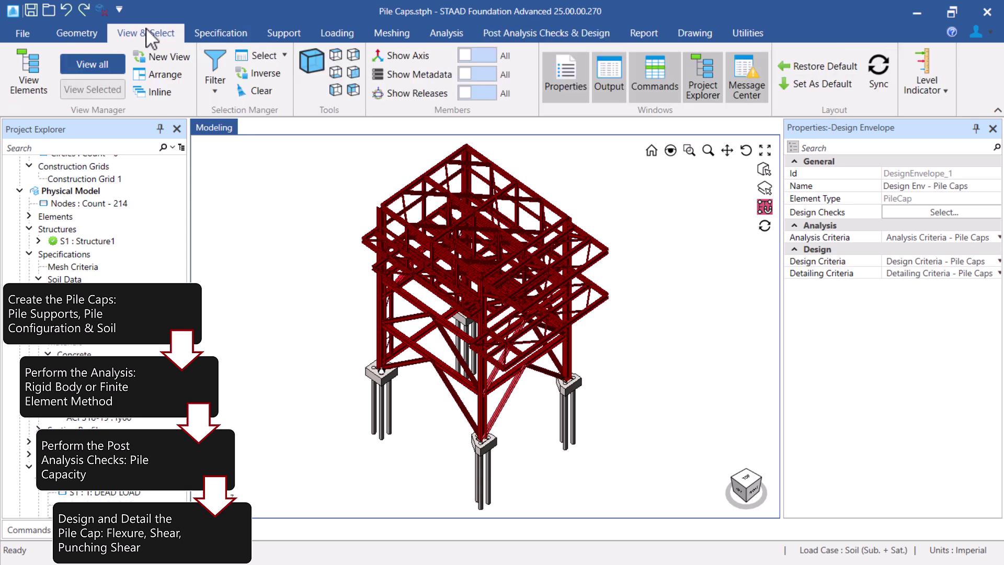
Select all pile caps and set their concrete grade to ACI 318-19 : 4,000 psi
{"action": "left_click", "coordinate": [283, 56]}
{"action": "left_click", "coordinate": [328, 263]}
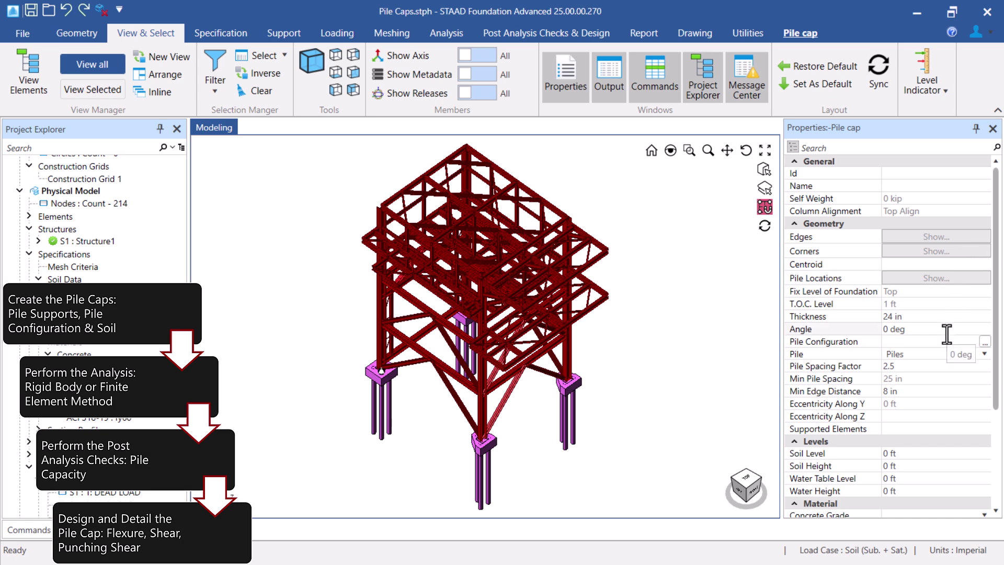
{"action": "scroll", "coordinate": [947, 334], "scroll_direction": "down", "scroll_amount": 4}
{"action": "left_click", "coordinate": [927, 385]}
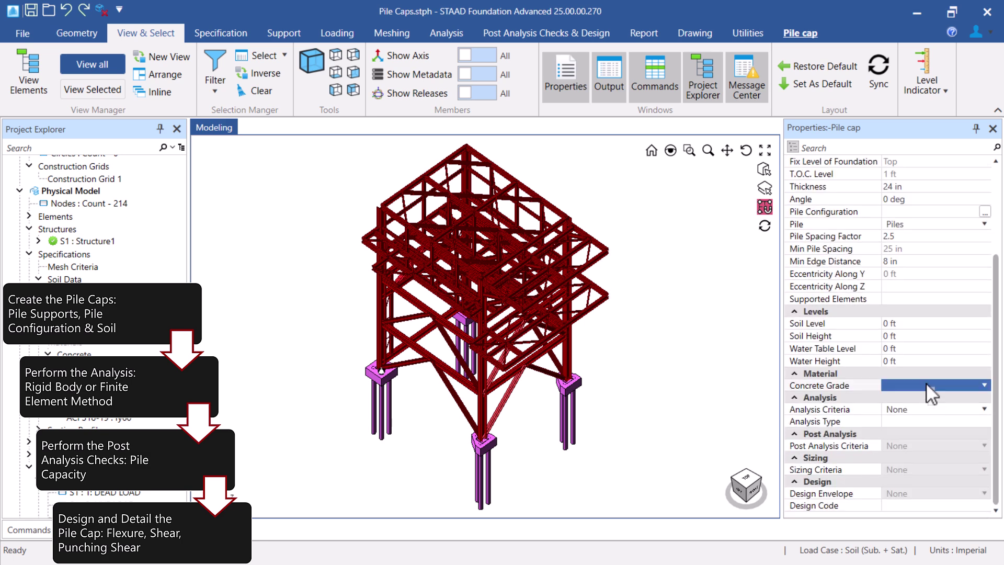
{"action": "left_click", "coordinate": [926, 385]}
{"action": "left_click", "coordinate": [909, 398]}
Assign Analysis Criteria - Pile Caps, PAC - Pile Caps and Design Env - Pile Caps
{"action": "left_click", "coordinate": [920, 409]}
{"action": "left_click", "coordinate": [921, 409]}
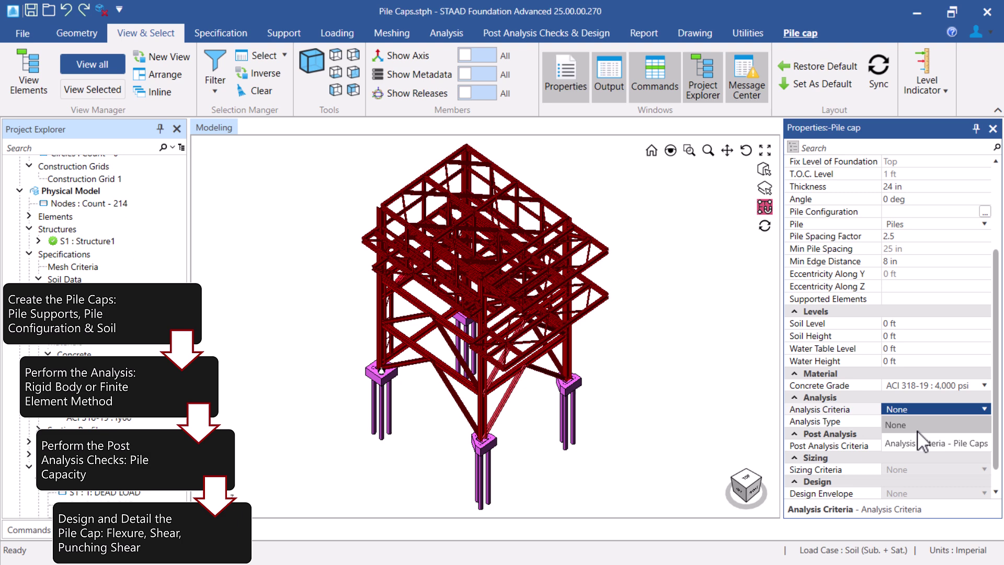
{"action": "left_click", "coordinate": [913, 443]}
{"action": "left_click", "coordinate": [913, 443]}
{"action": "left_click", "coordinate": [912, 441]}
{"action": "left_click", "coordinate": [910, 474]}
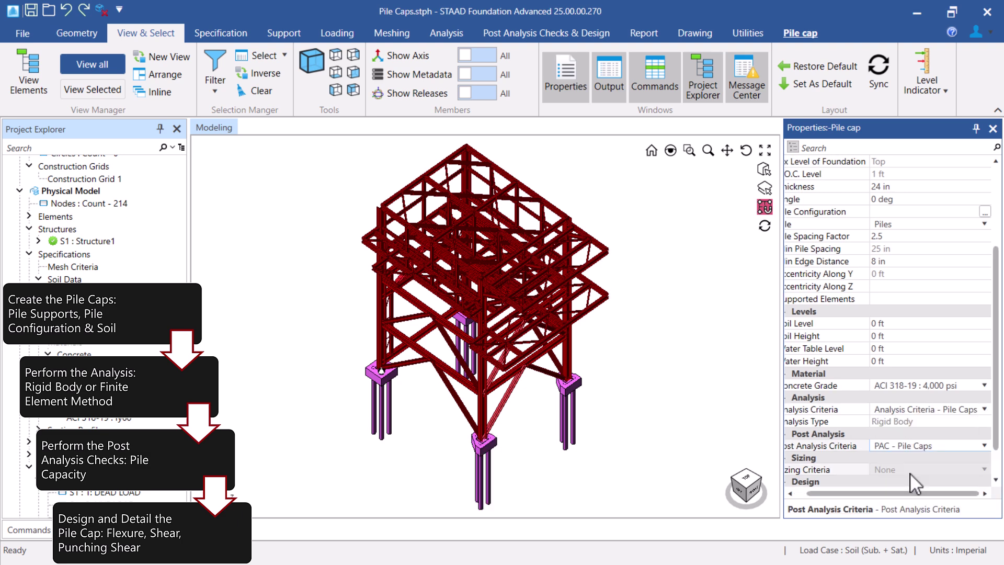
{"action": "left_click", "coordinate": [910, 472]}
{"action": "left_click", "coordinate": [911, 477]}
{"action": "left_click", "coordinate": [911, 471]}
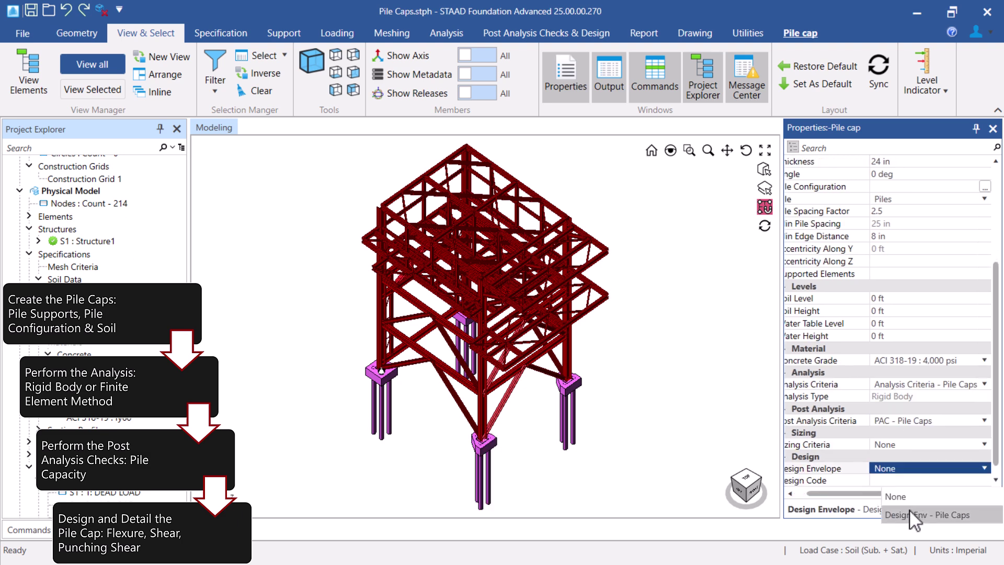
{"action": "left_click", "coordinate": [909, 513]}
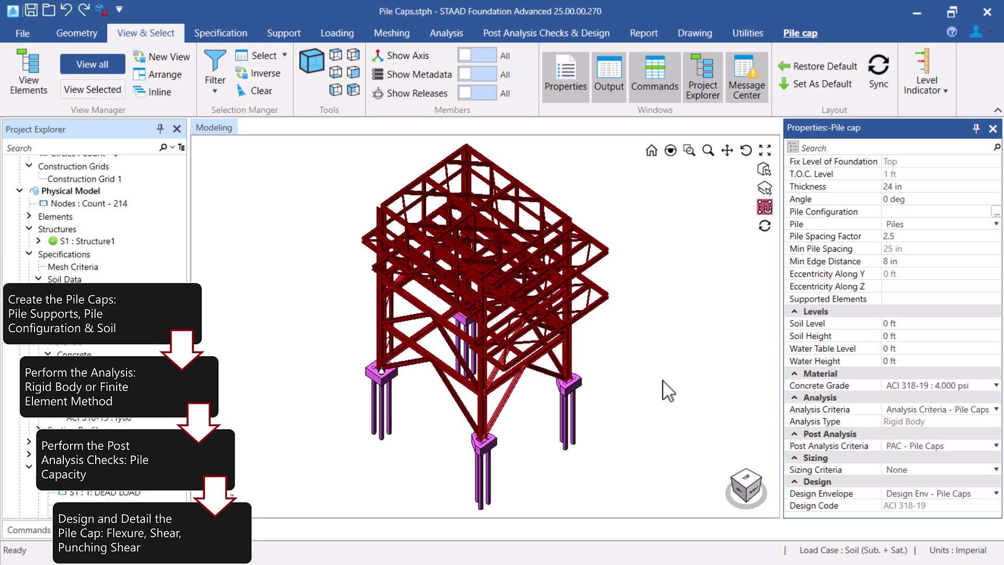
Run the pile cap analysis and display pile reactions for 1002: 1.2 DEAD + 1.6 LIVE
{"action": "left_click", "coordinate": [800, 34]}
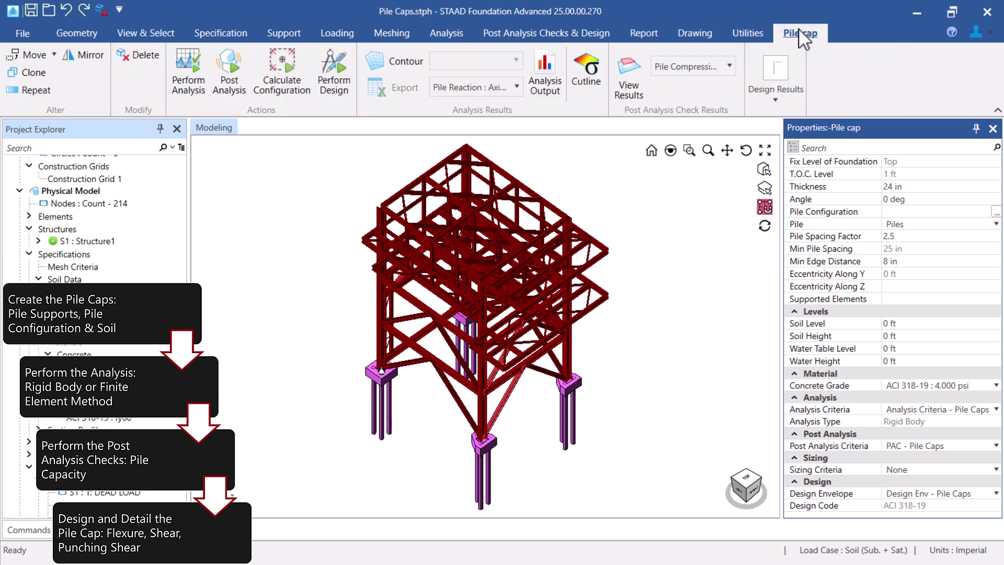
{"action": "left_click", "coordinate": [189, 77]}
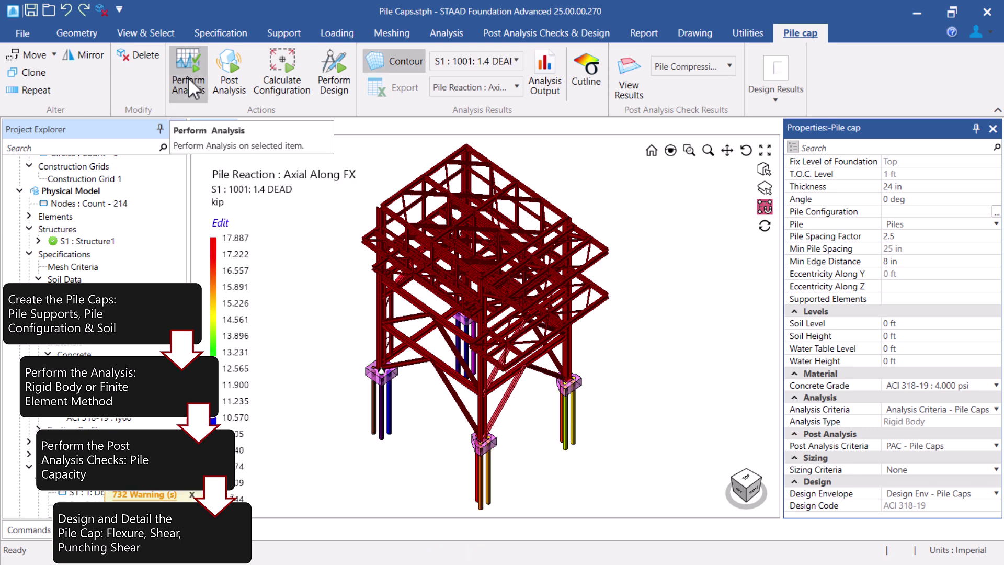
{"action": "left_click", "coordinate": [456, 60]}
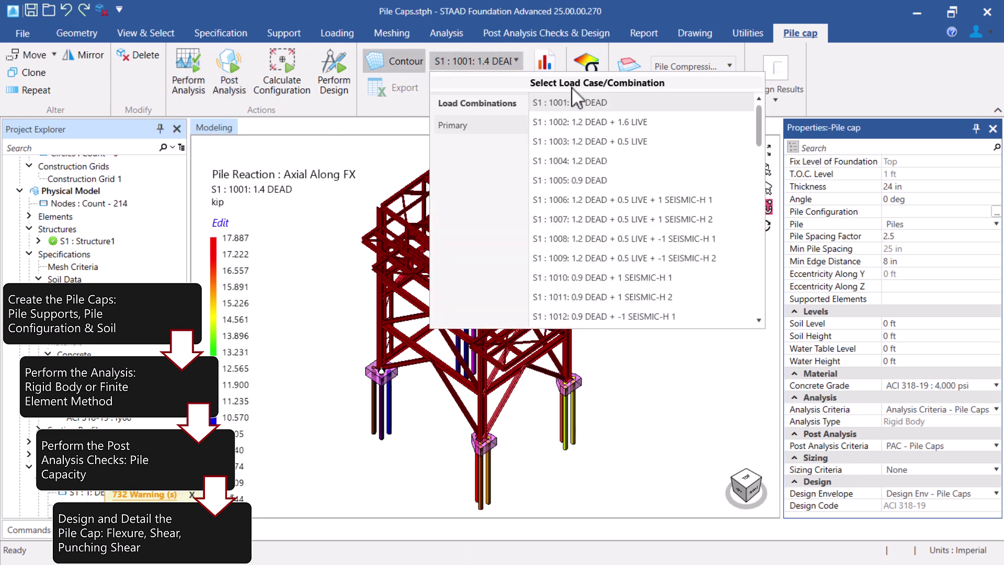
{"action": "left_click", "coordinate": [582, 119]}
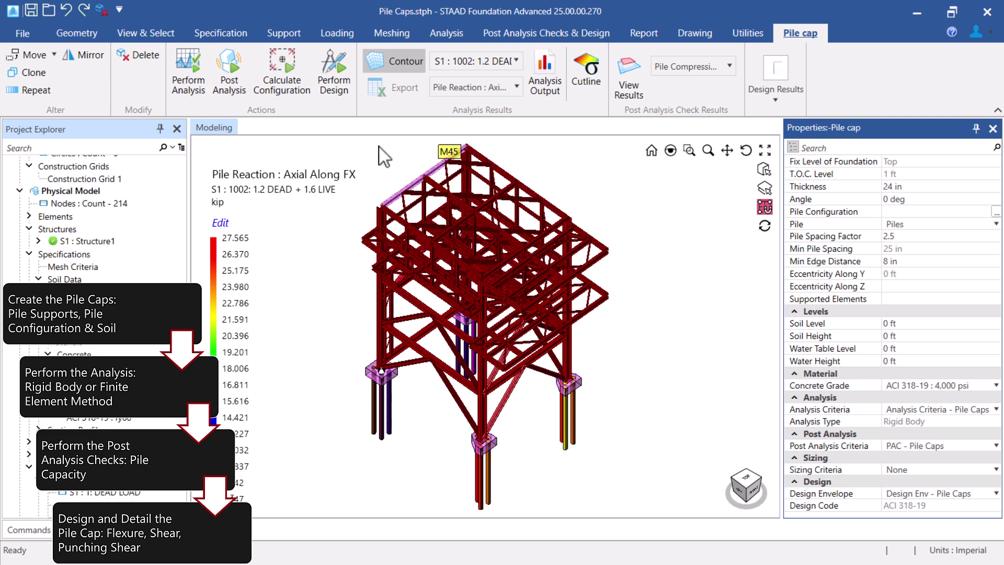
Run the pile capacity post-analysis check so every pile cap passes
{"action": "left_click", "coordinate": [236, 87]}
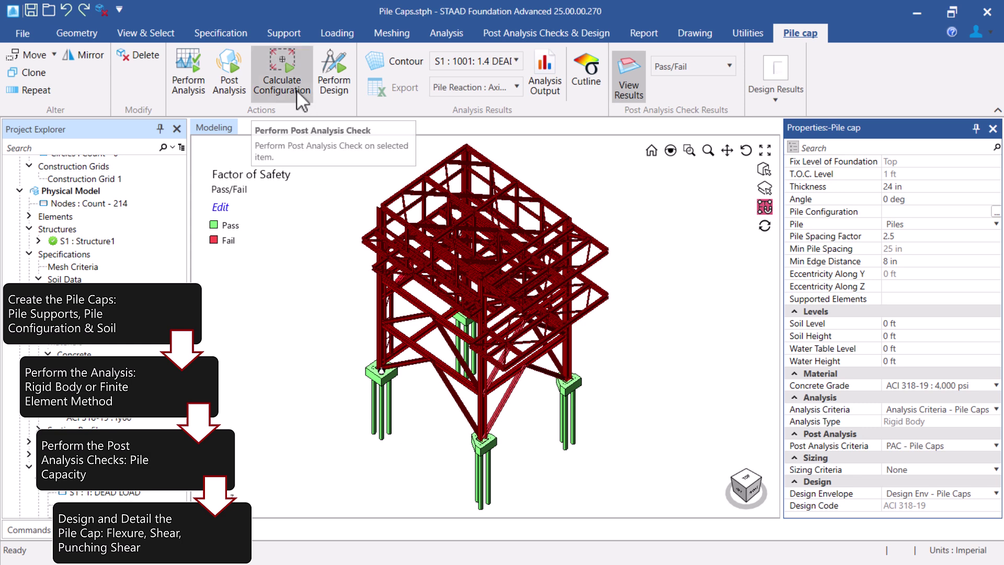
Run the pile cap design and review the #5 @ 6 in bars on the top Y, bottom X and bottom Y faces
{"action": "left_click", "coordinate": [327, 84]}
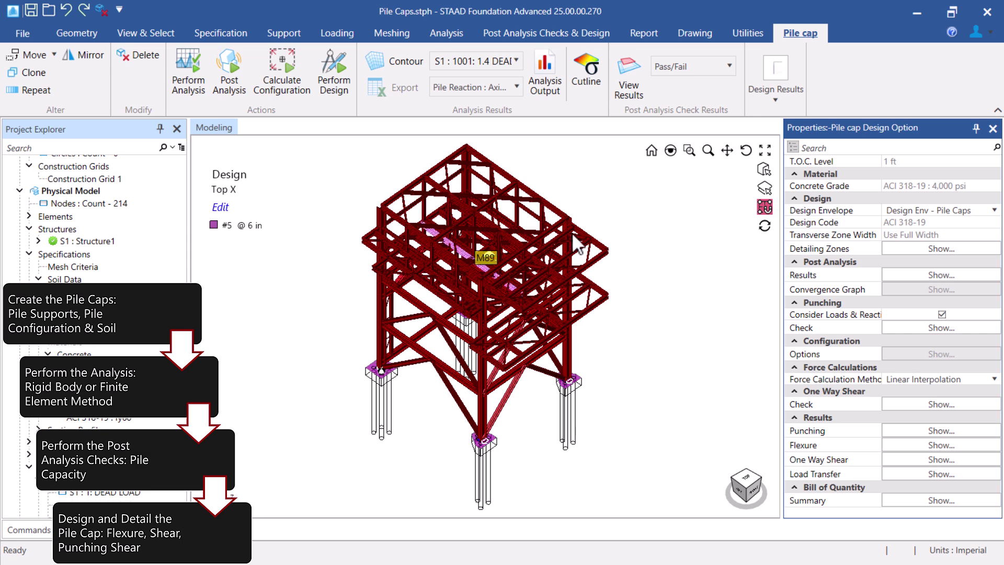
{"action": "left_click", "coordinate": [774, 98]}
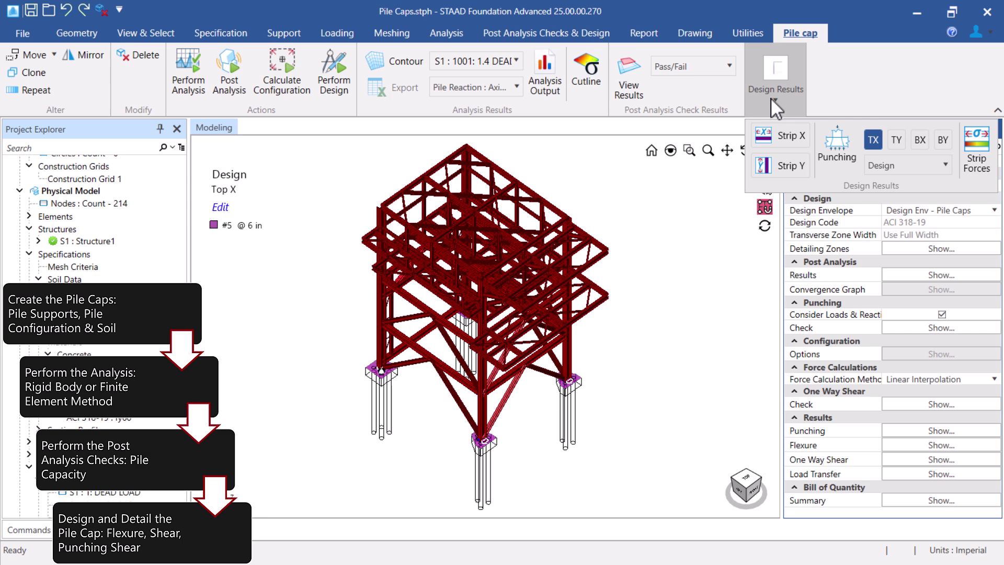
{"action": "left_click", "coordinate": [894, 147]}
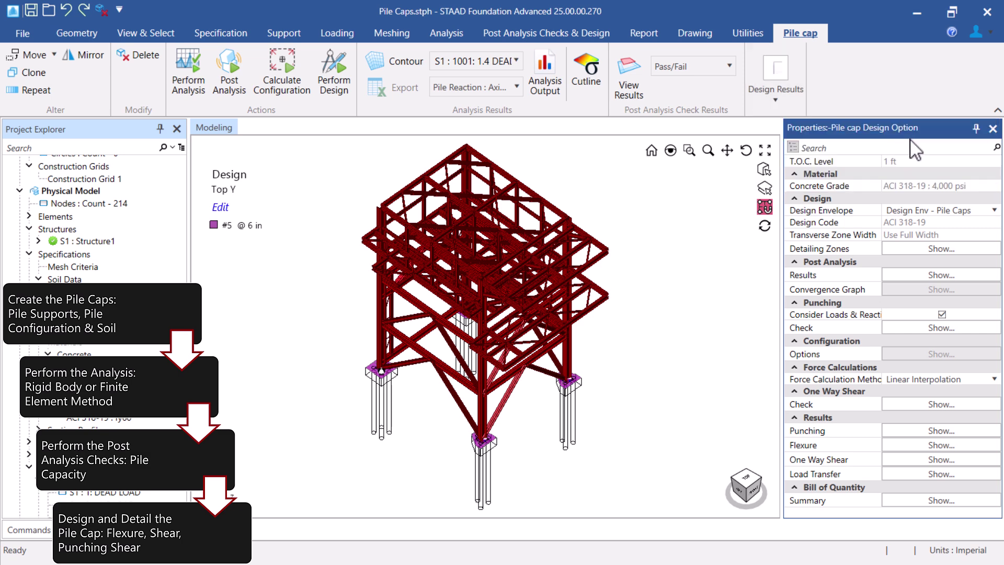
{"action": "left_click", "coordinate": [783, 100]}
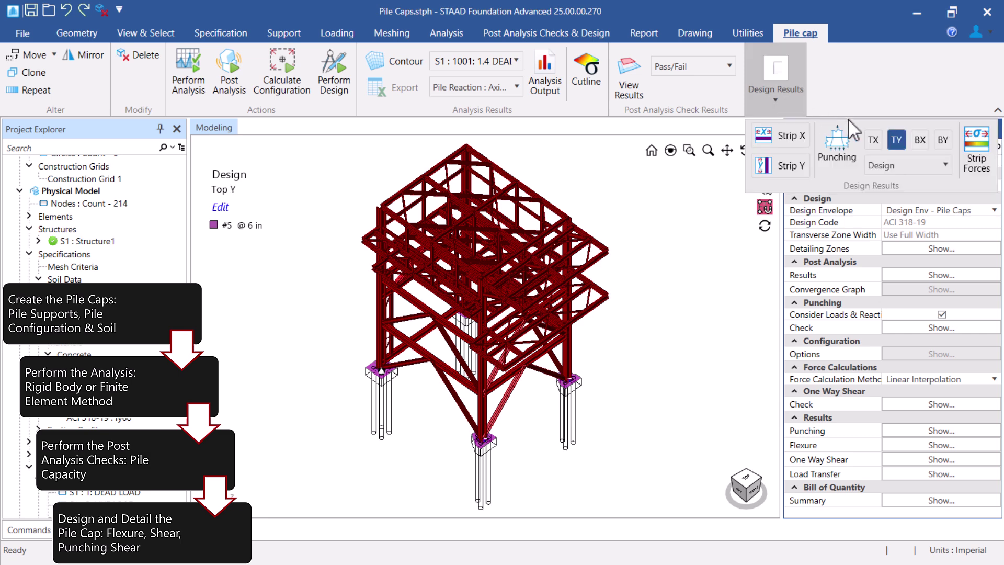
{"action": "left_click", "coordinate": [918, 139]}
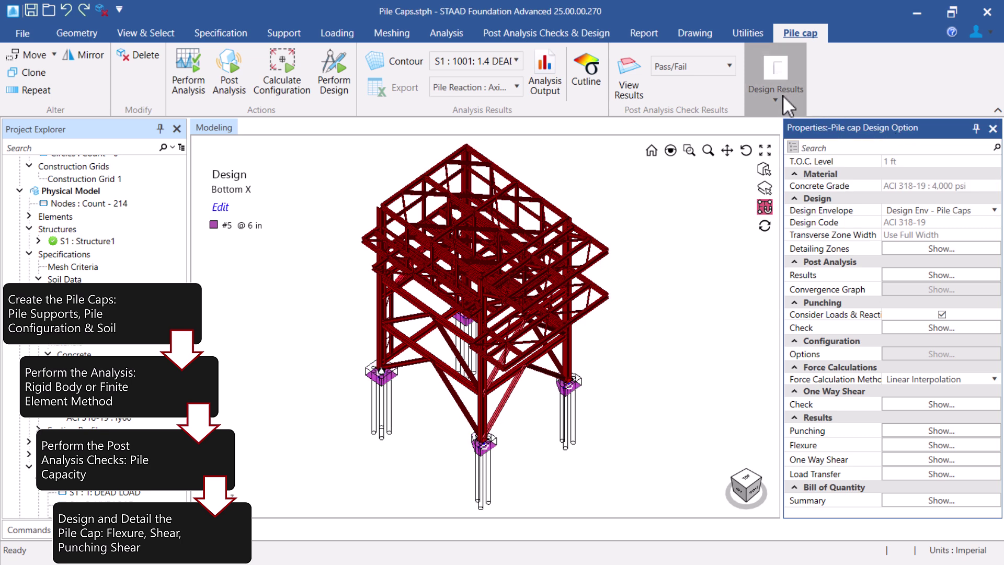
{"action": "left_click", "coordinate": [783, 96]}
{"action": "left_click", "coordinate": [942, 139]}
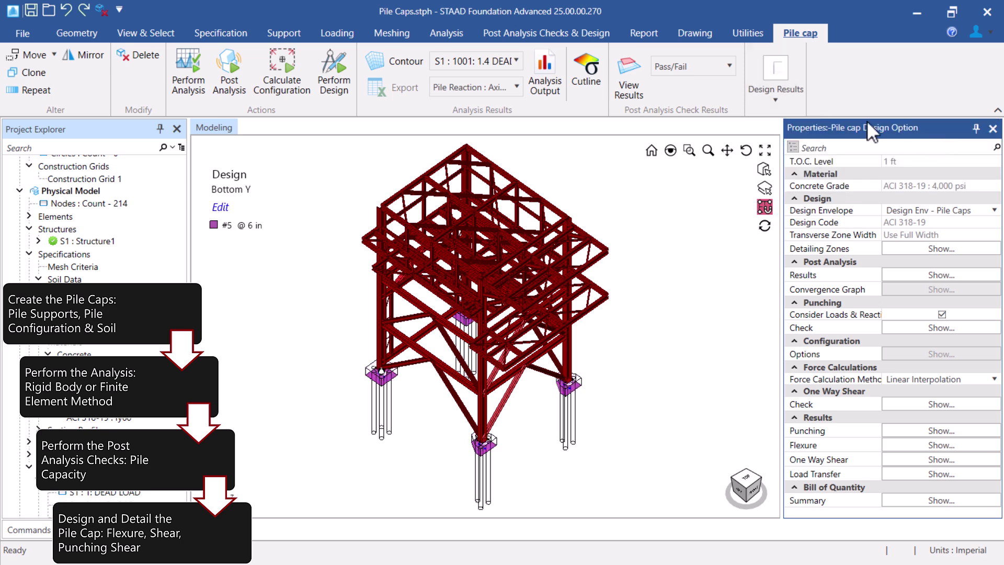
Switch the design results to Detailing and zoom into a pile cap's rebar layout
{"action": "left_click", "coordinate": [780, 97]}
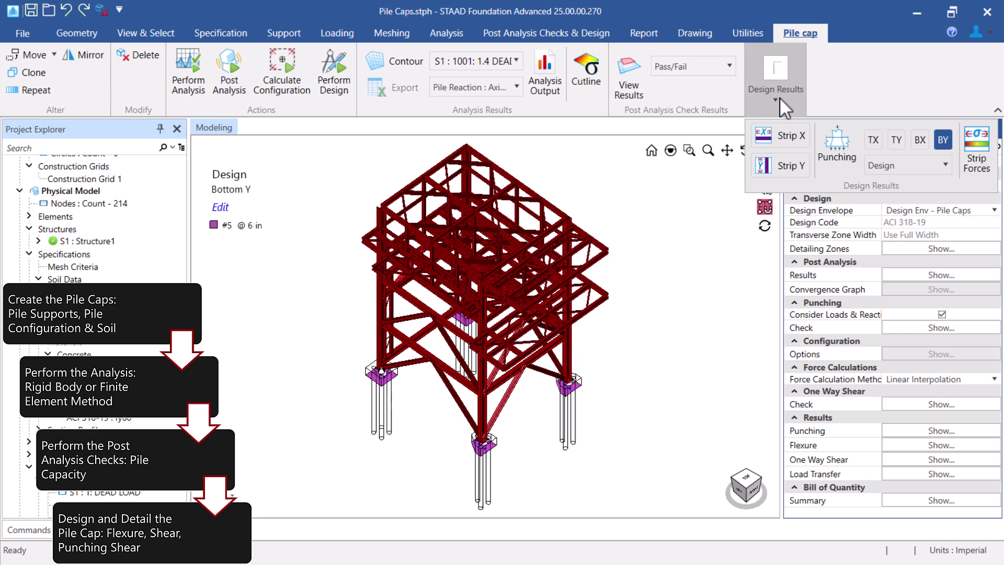
{"action": "left_click", "coordinate": [889, 165]}
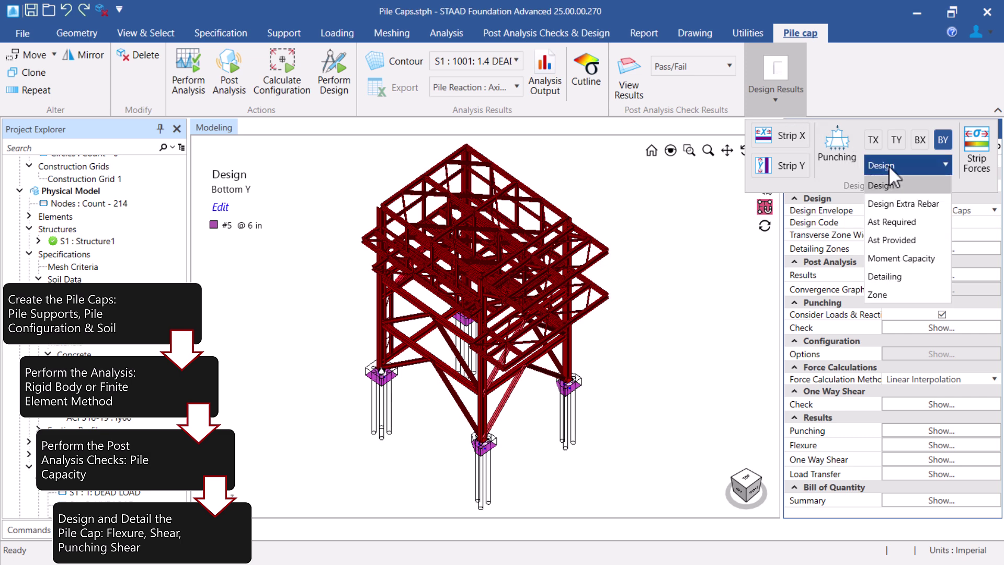
{"action": "left_click", "coordinate": [890, 276]}
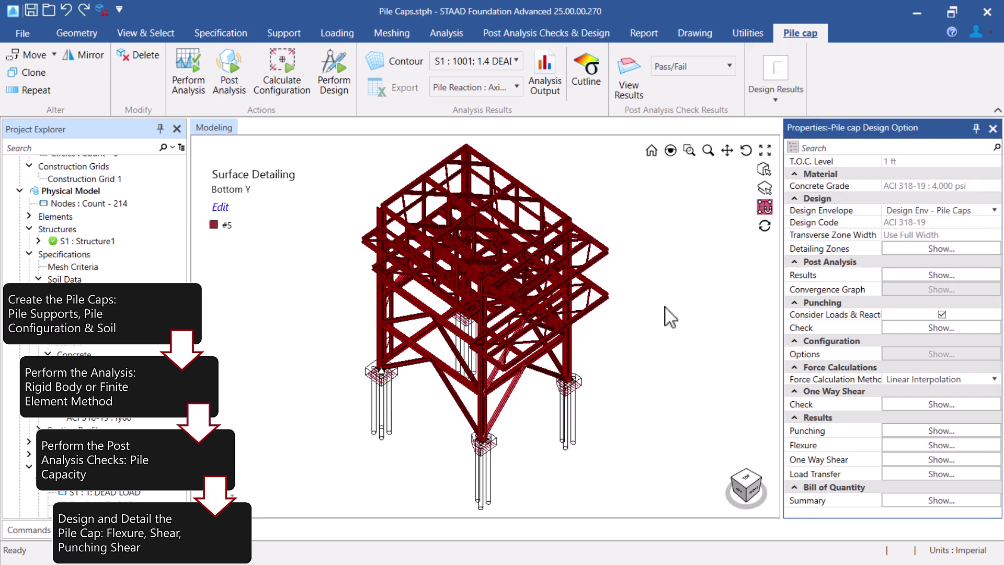
{"action": "scroll", "coordinate": [465, 453], "scroll_direction": "up", "scroll_amount": 5}
{"action": "scroll", "coordinate": [471, 442], "scroll_direction": "up", "scroll_amount": 3}
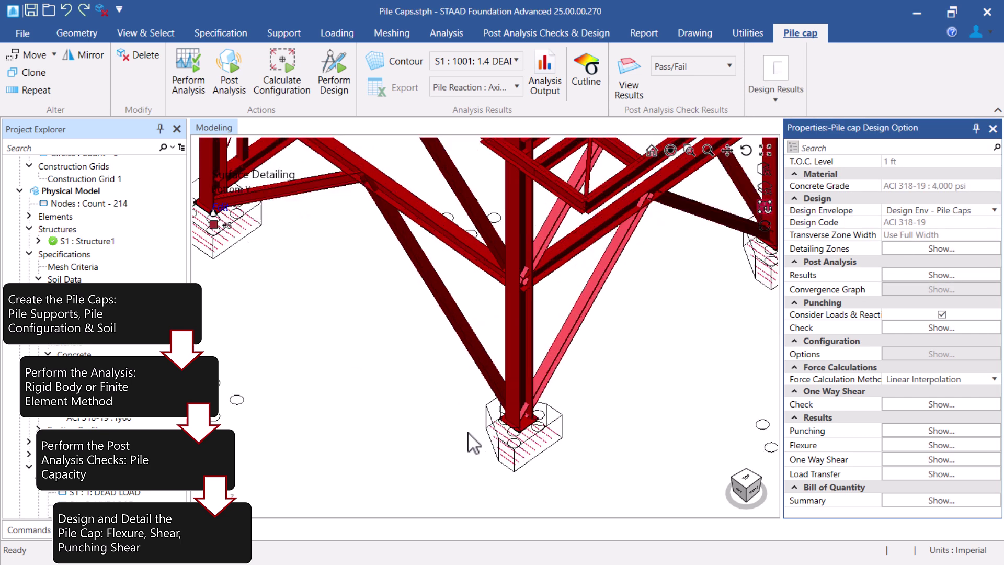